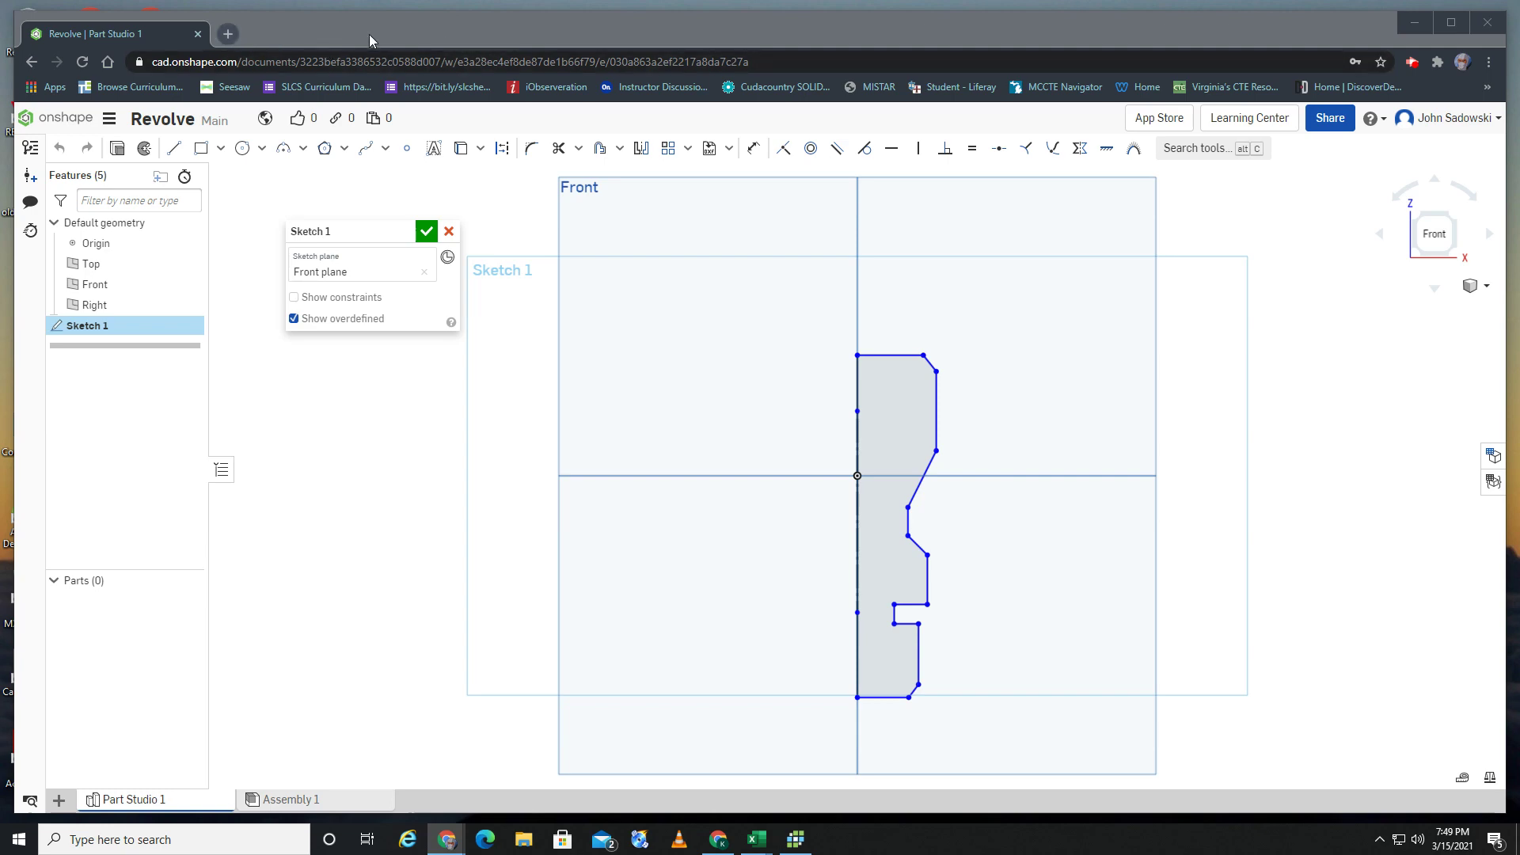
# Restore the Onshape browser window down from full screen
pyautogui.moveTo(370, 35); pyautogui.dragTo(348, 41)
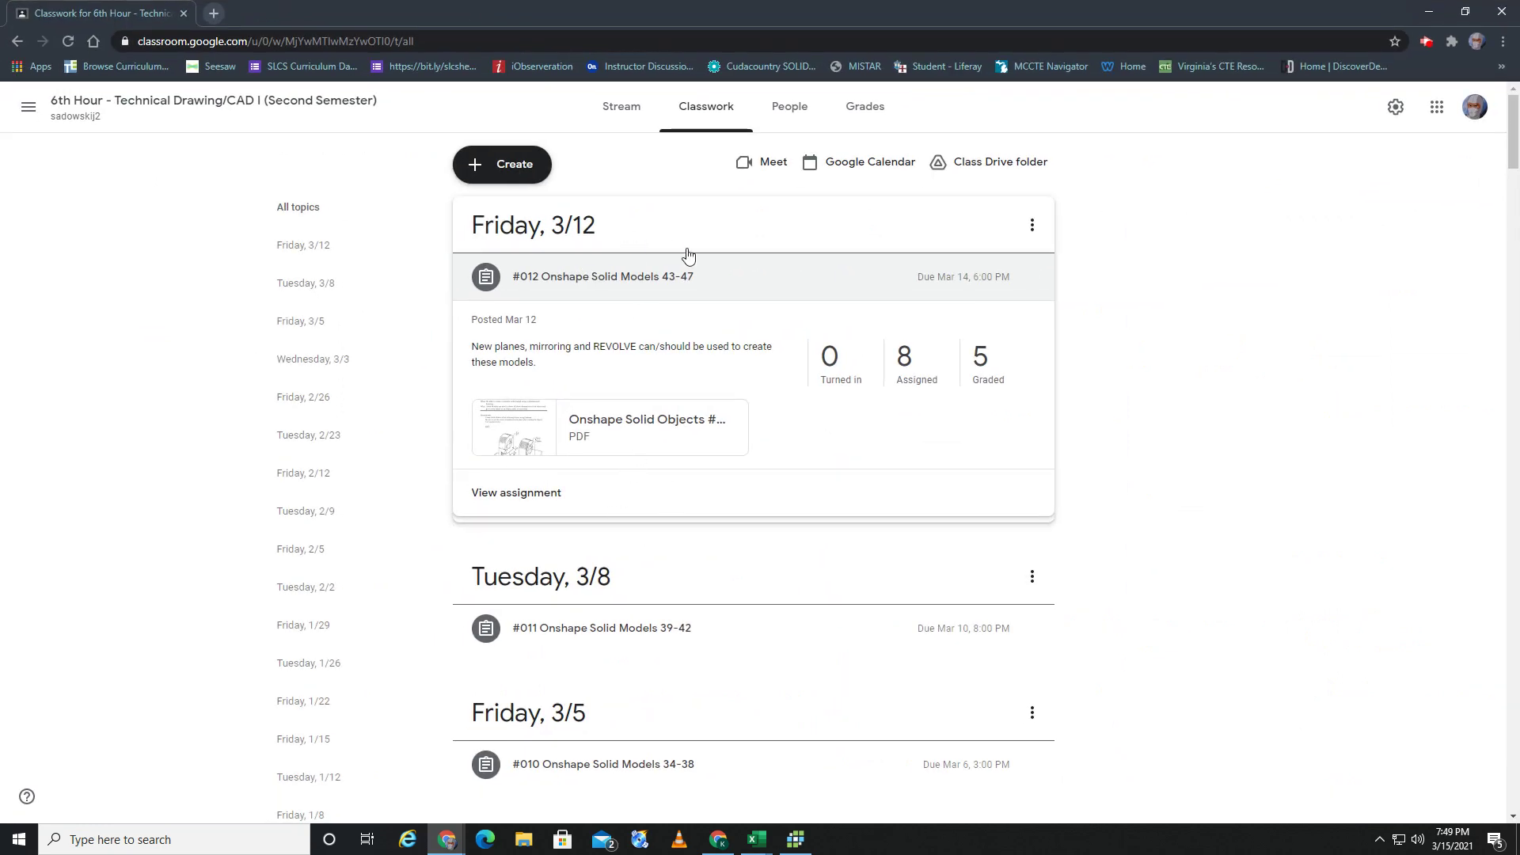
# Open the Onshape Solid Objects #43-47 PDF attached to the assignment
pyautogui.click(624, 434)
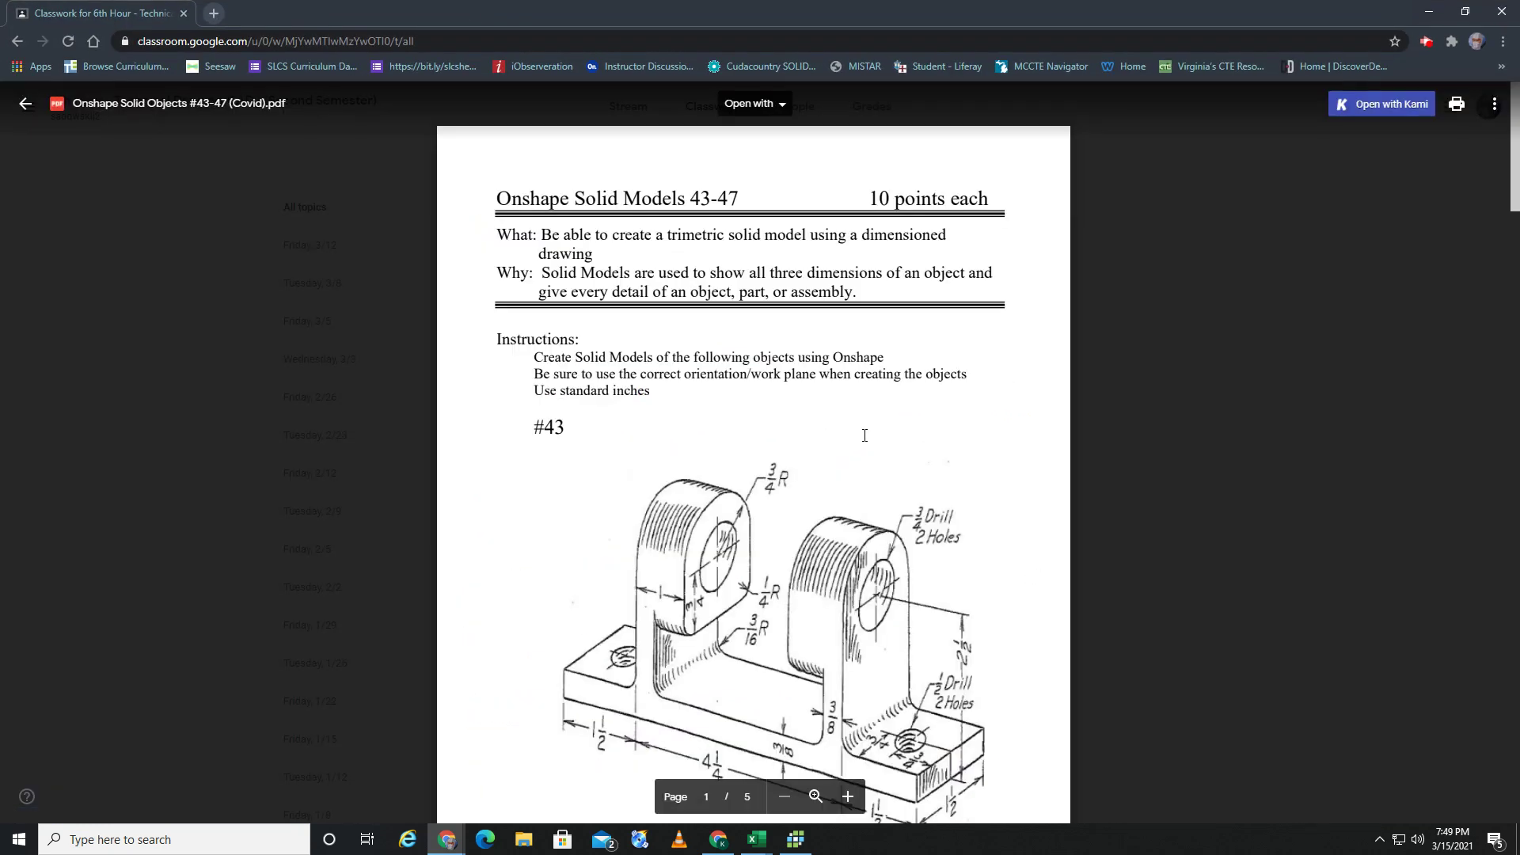
pyautogui.scroll(-2, 865, 435)
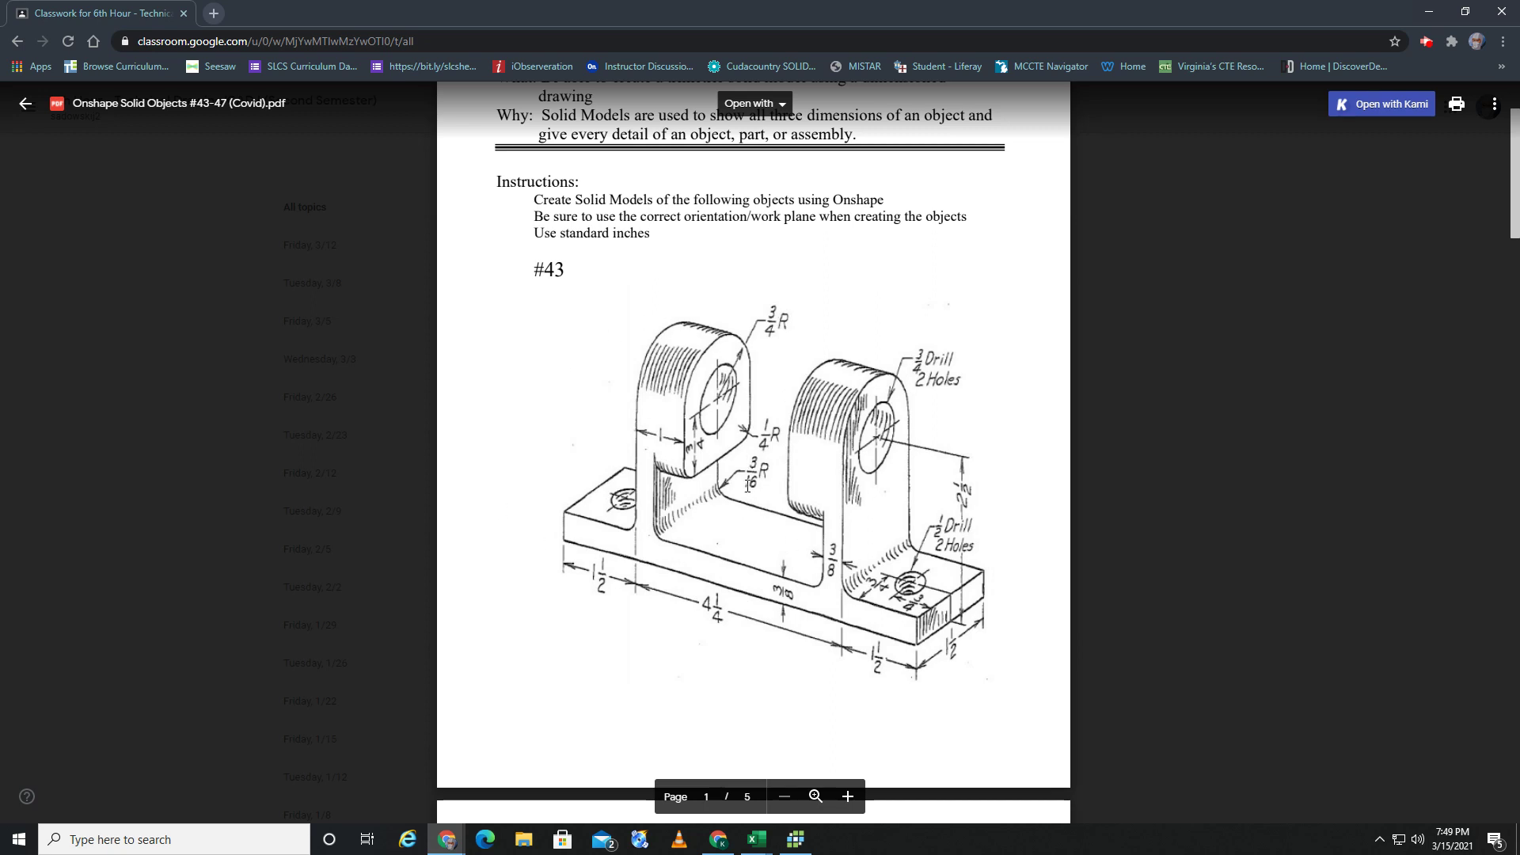
pyautogui.scroll(-3, 755, 476)
pyautogui.scroll(-3, 755, 475)
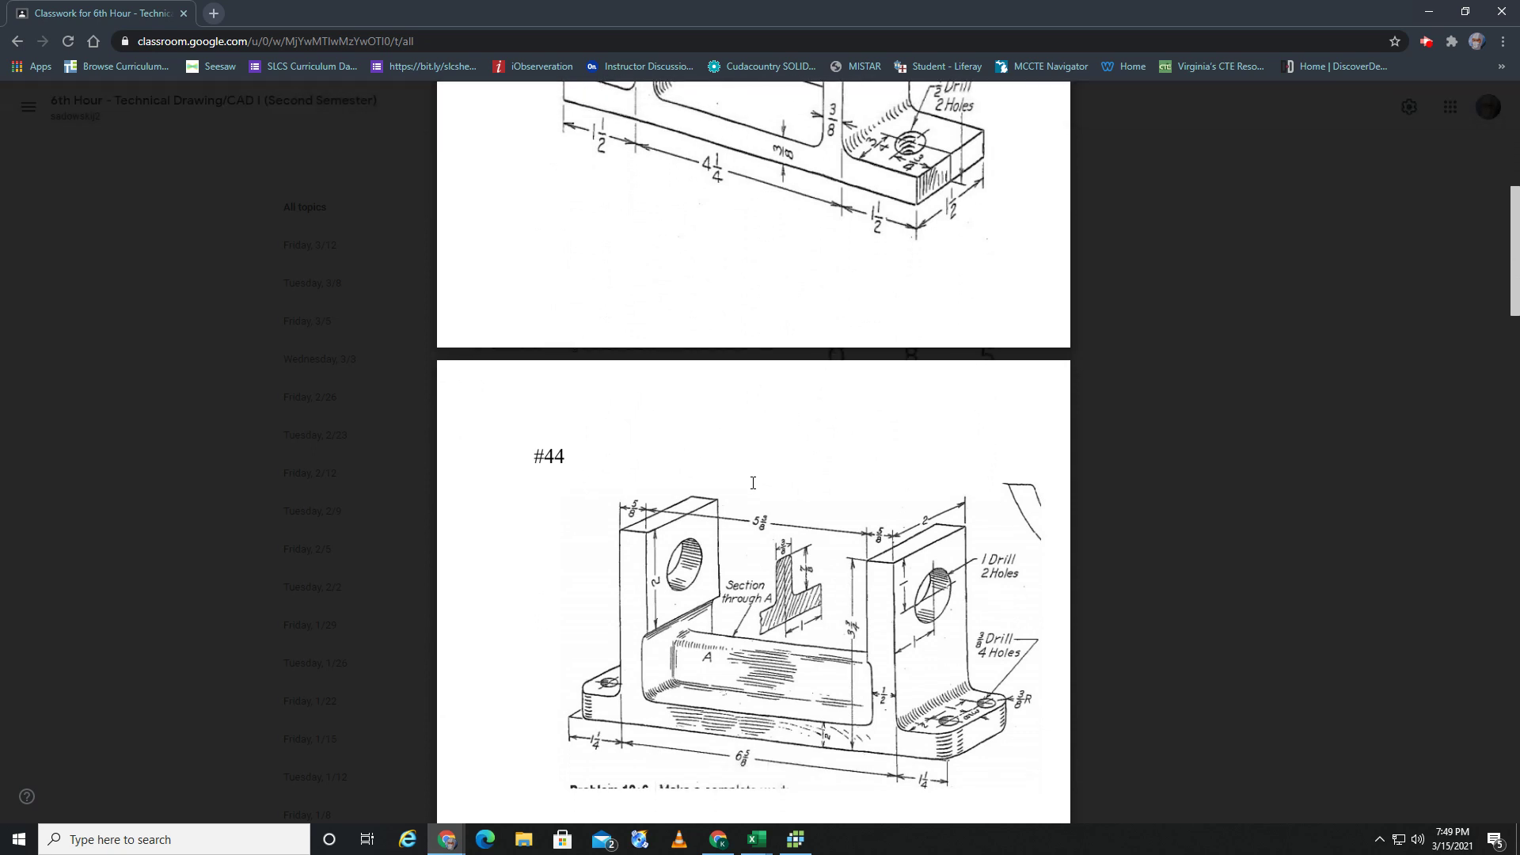
pyautogui.scroll(-2, 749, 405)
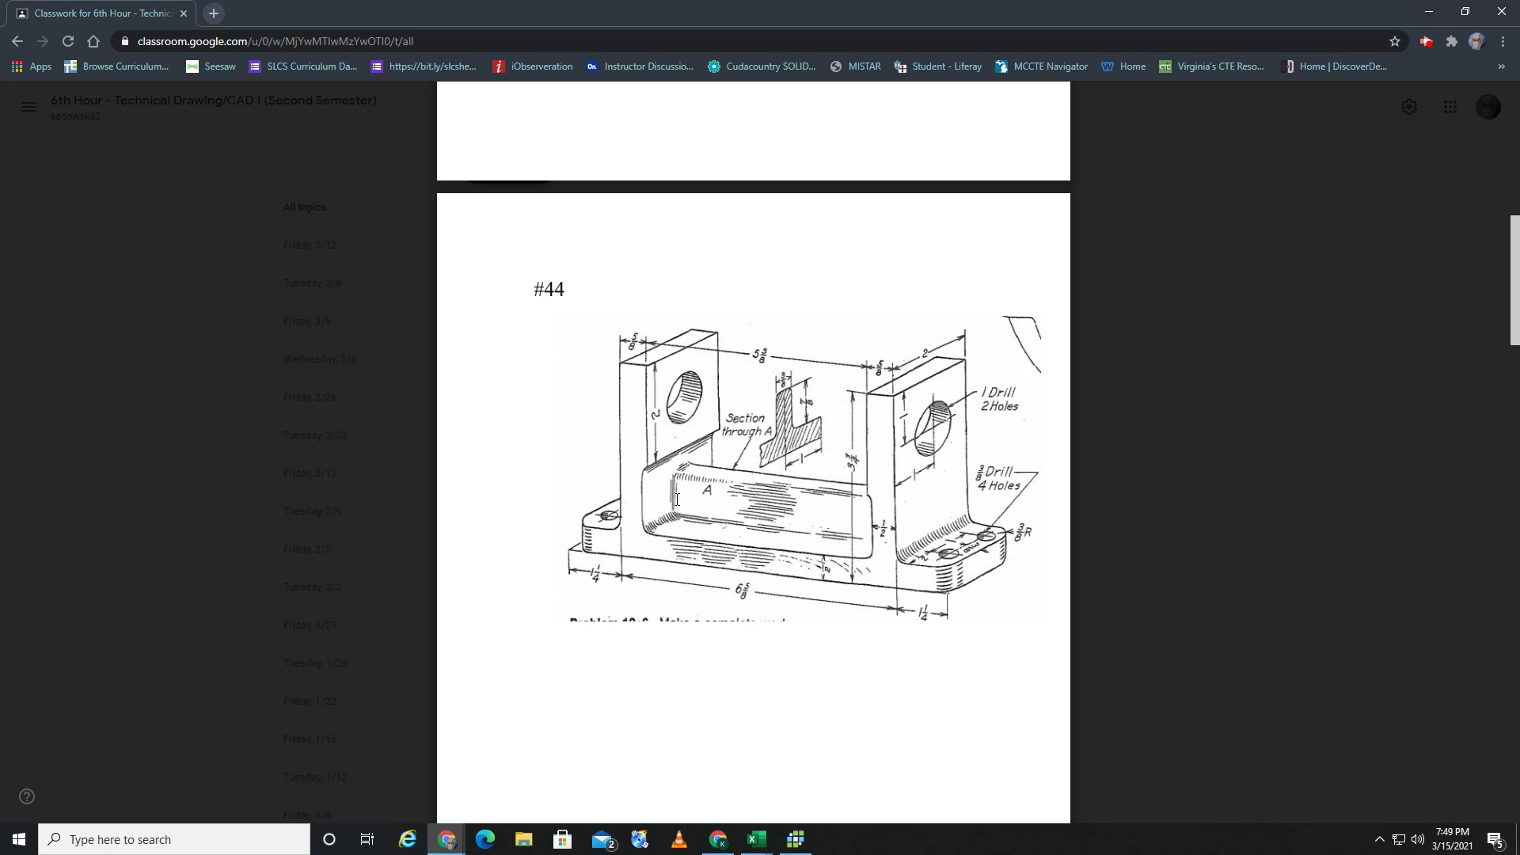
pyautogui.scroll(-1, 676, 500)
pyautogui.scroll(-3, 696, 465)
pyautogui.scroll(-3, 697, 464)
pyautogui.scroll(-2, 697, 465)
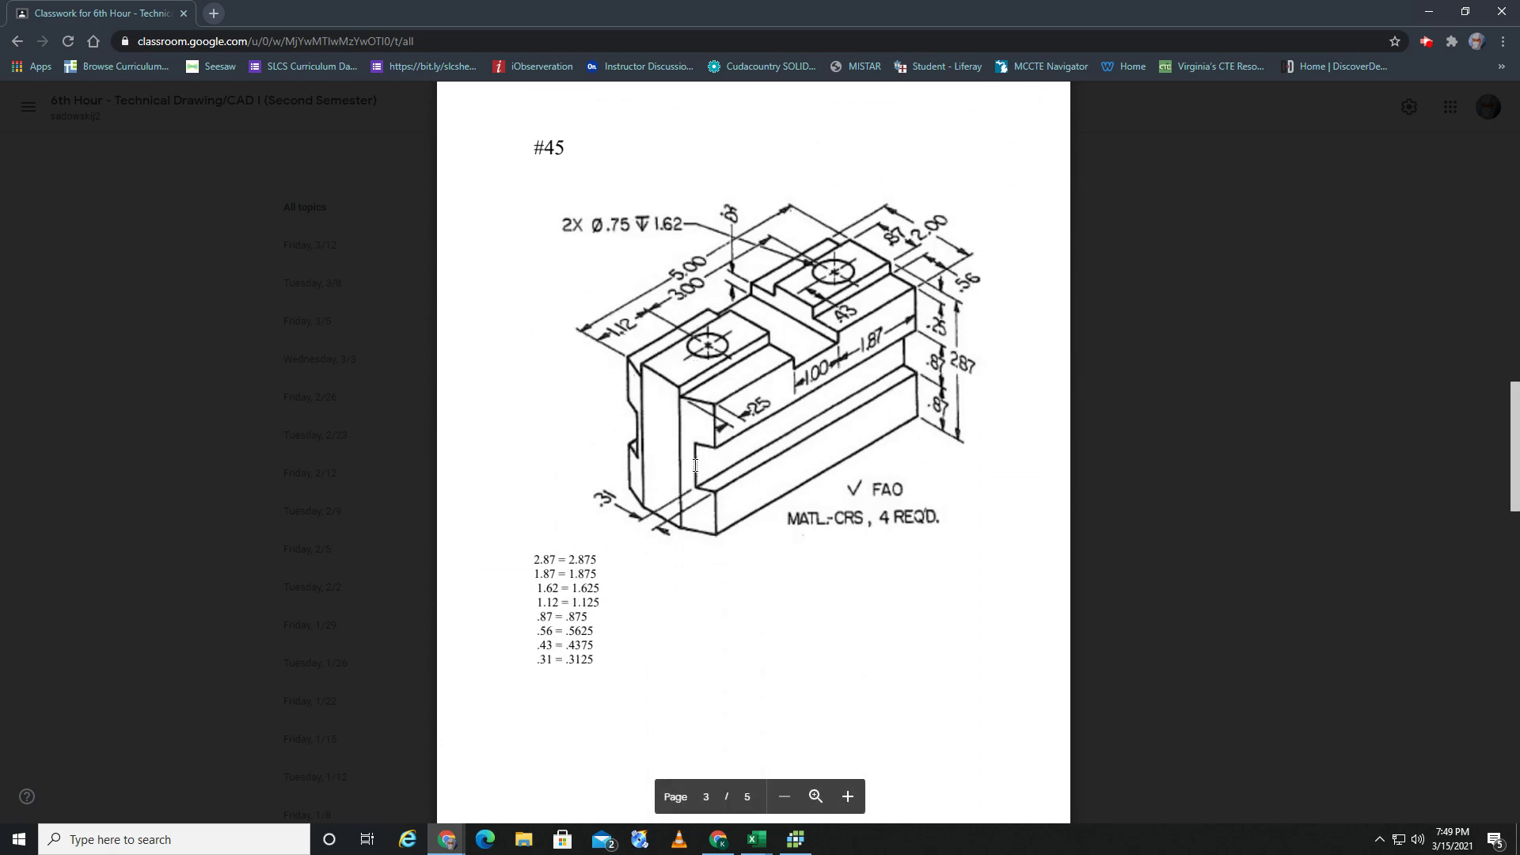
pyautogui.scroll(1, 696, 465)
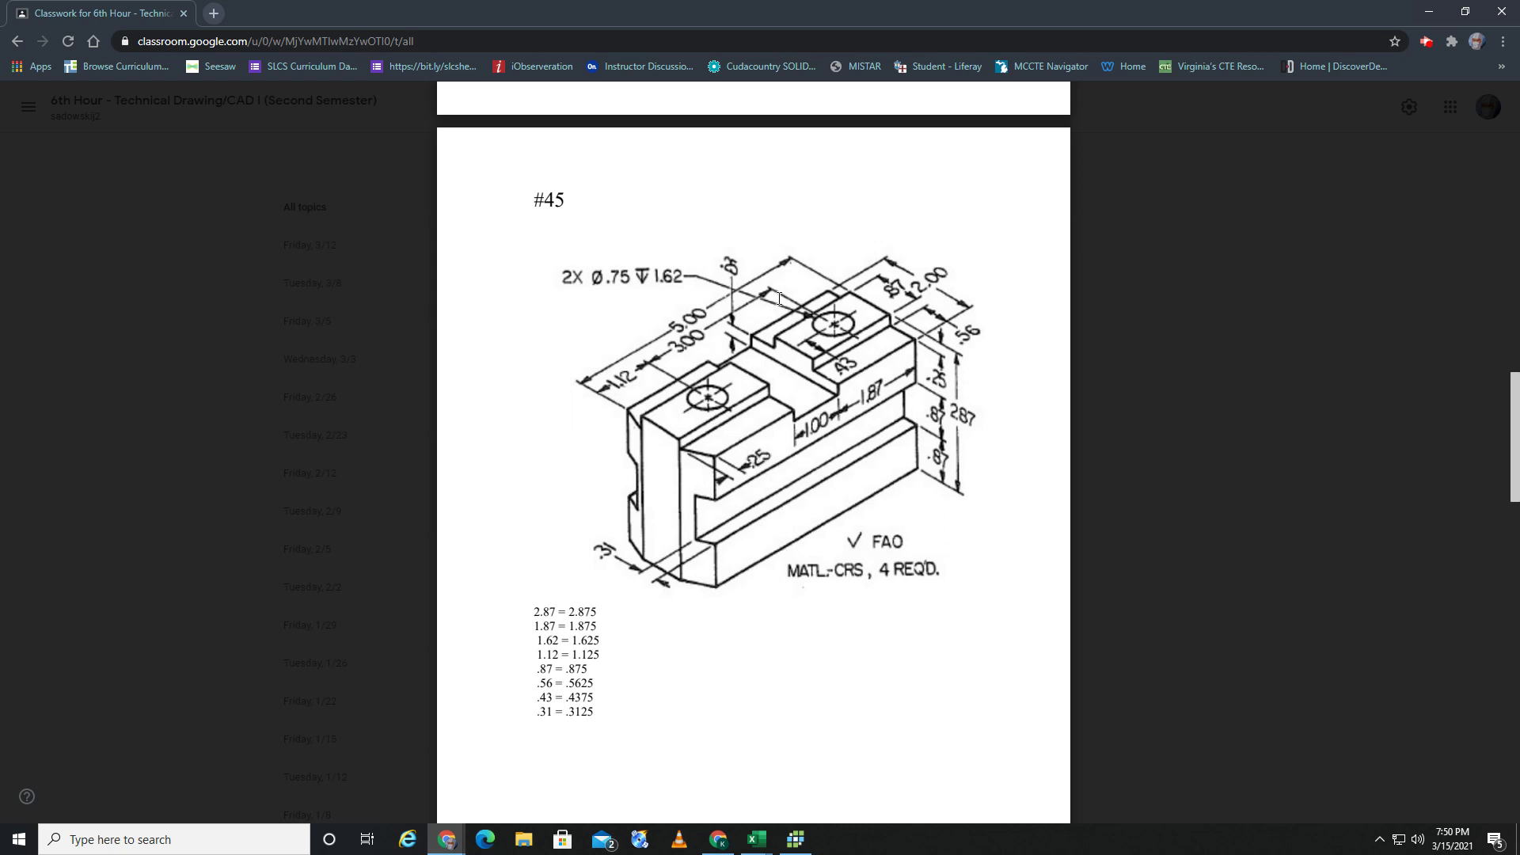
pyautogui.scroll(-4, 856, 393)
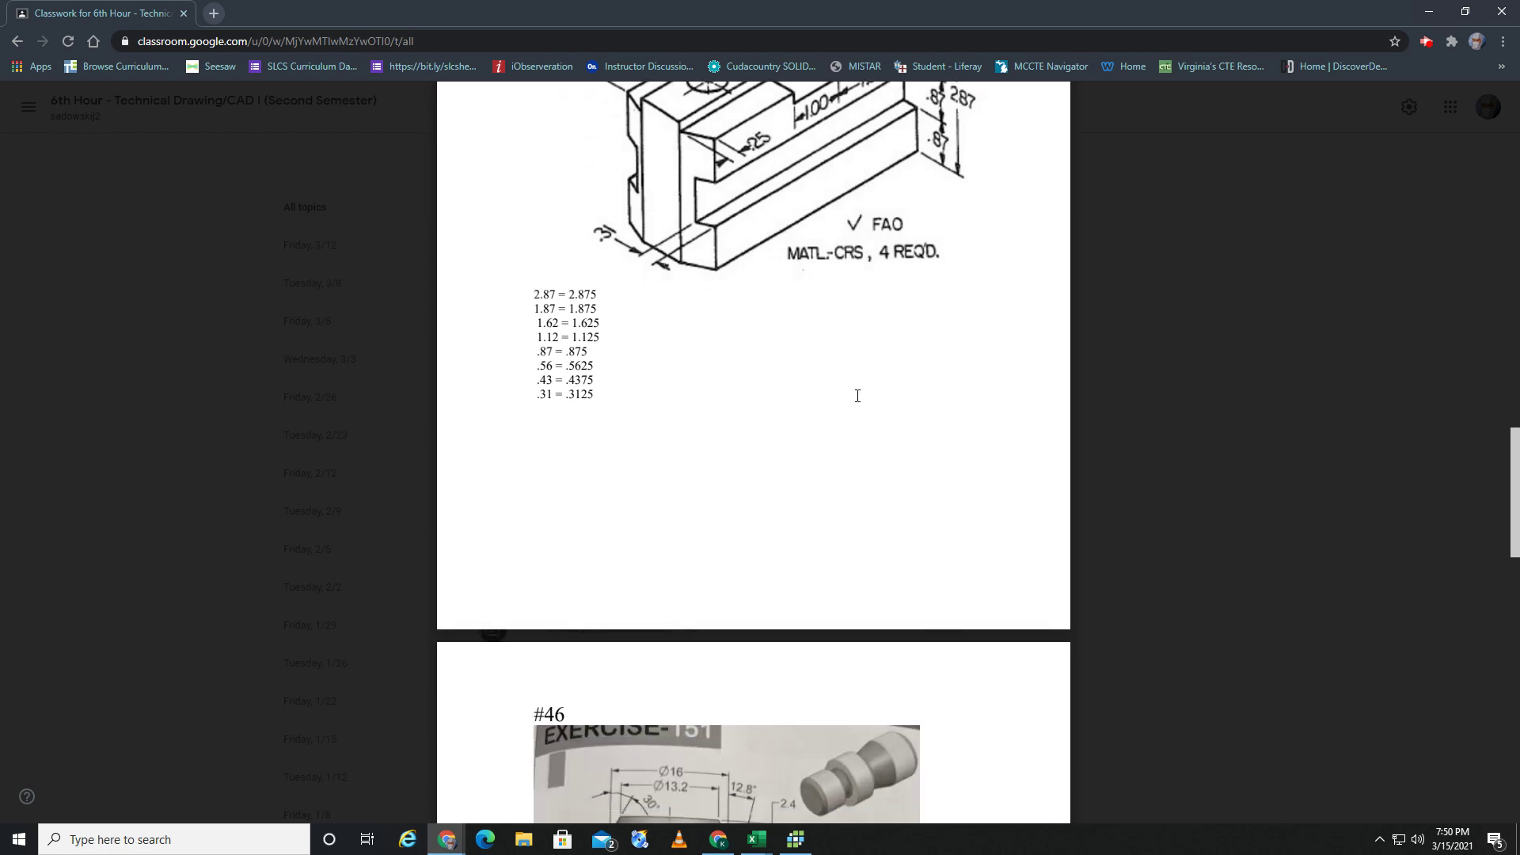
pyautogui.scroll(1, 869, 393)
pyautogui.scroll(1, 876, 384)
pyautogui.scroll(2, 832, 403)
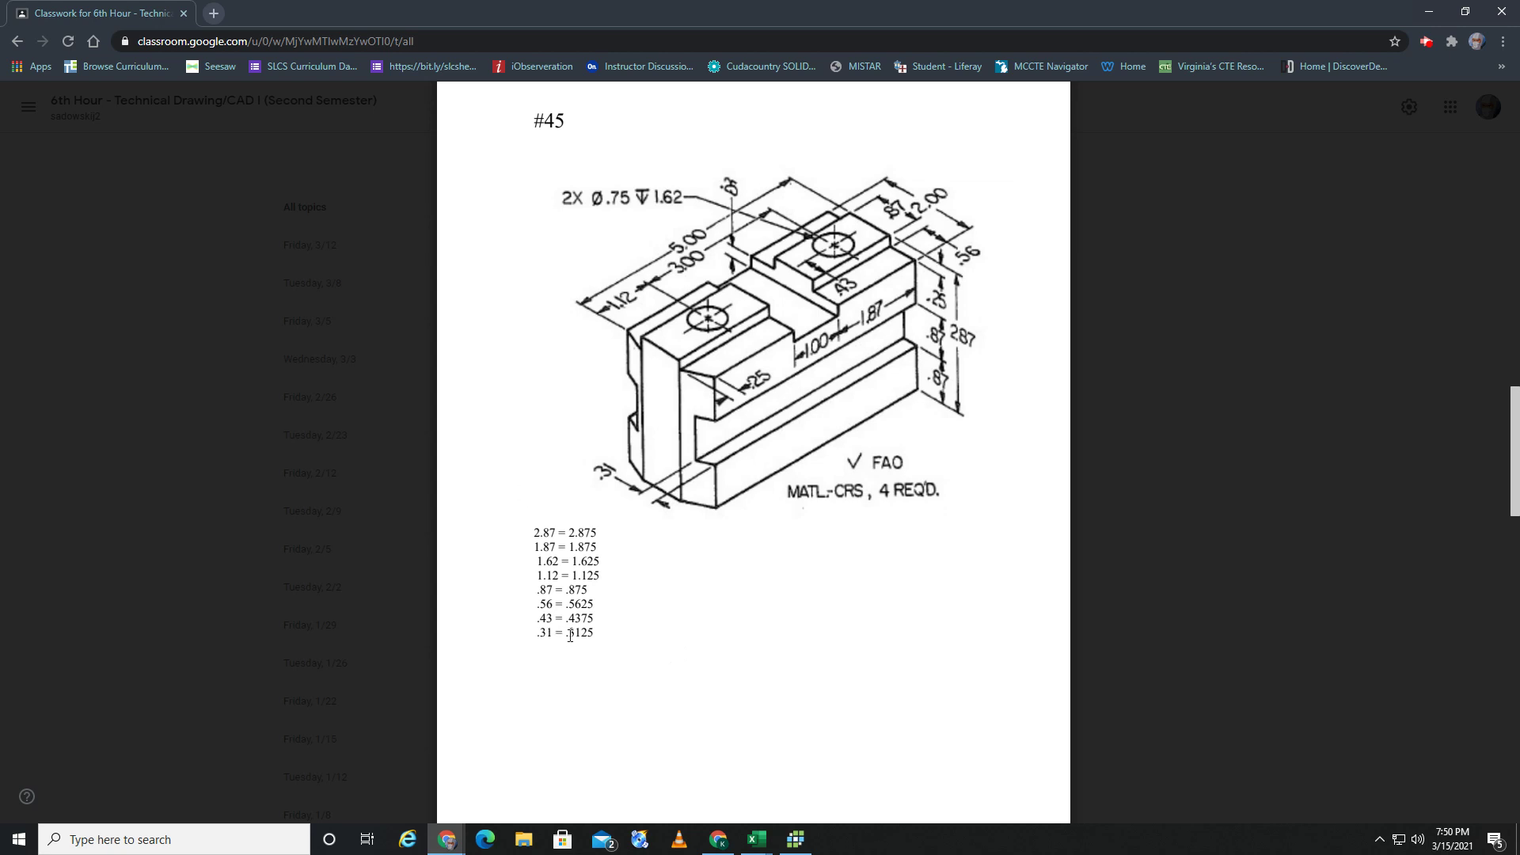
pyautogui.scroll(-1, 696, 503)
pyautogui.scroll(-3, 669, 200)
pyautogui.scroll(-2, 669, 201)
pyautogui.scroll(-1, 1084, 225)
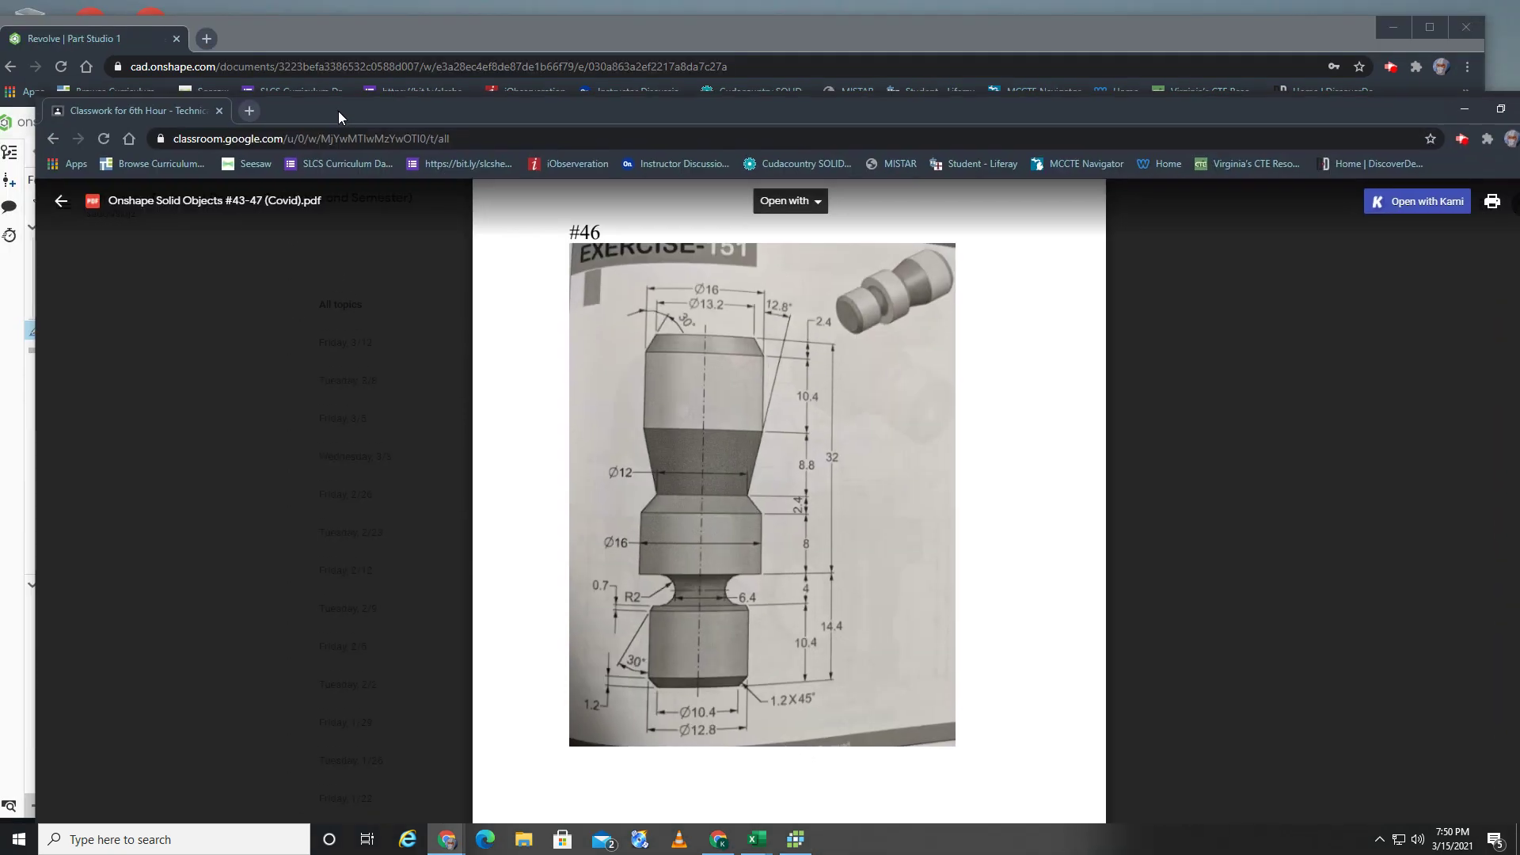
# Move the Classroom window aside to bring the Onshape pin sketch forward
pyautogui.moveTo(309, 12); pyautogui.dragTo(1089, 239)
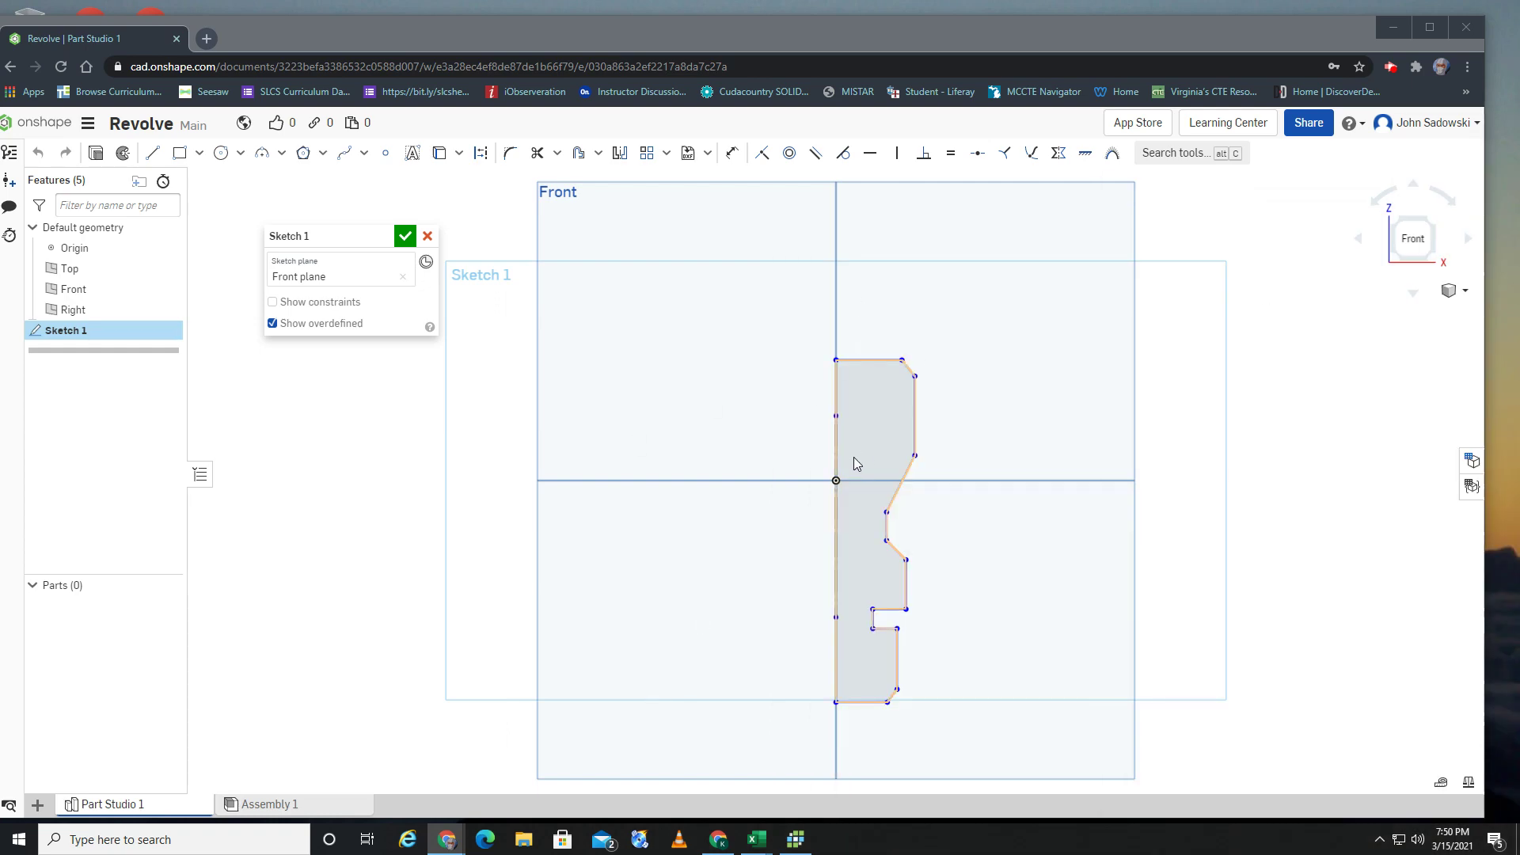
pyautogui.scroll(2, 855, 457)
pyautogui.scroll(3, 842, 468)
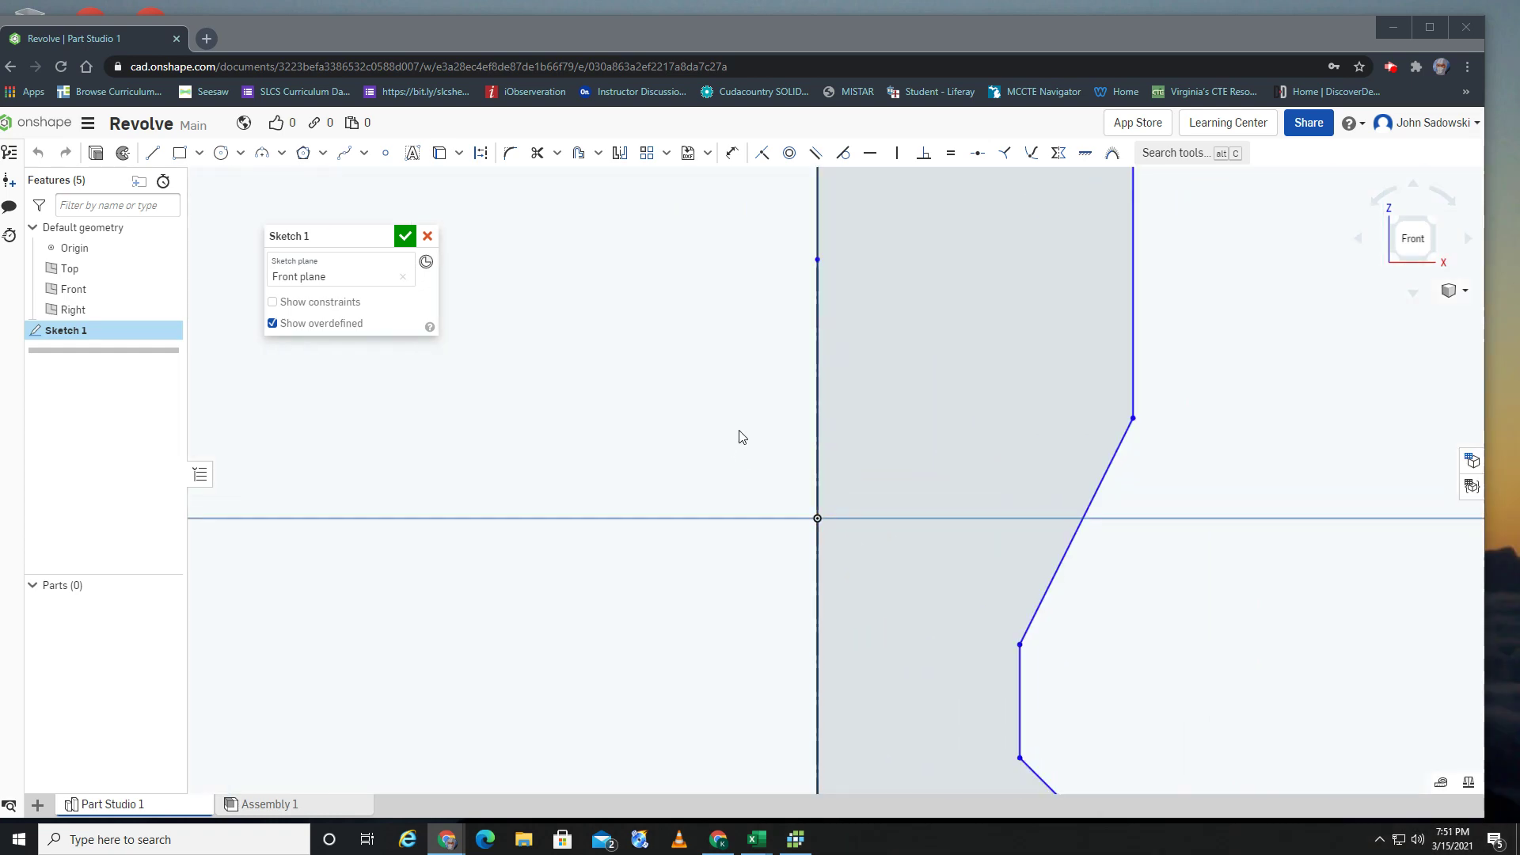
# Convert the vertical line on the sketch's left side into construction geometry
pyautogui.click(819, 278)
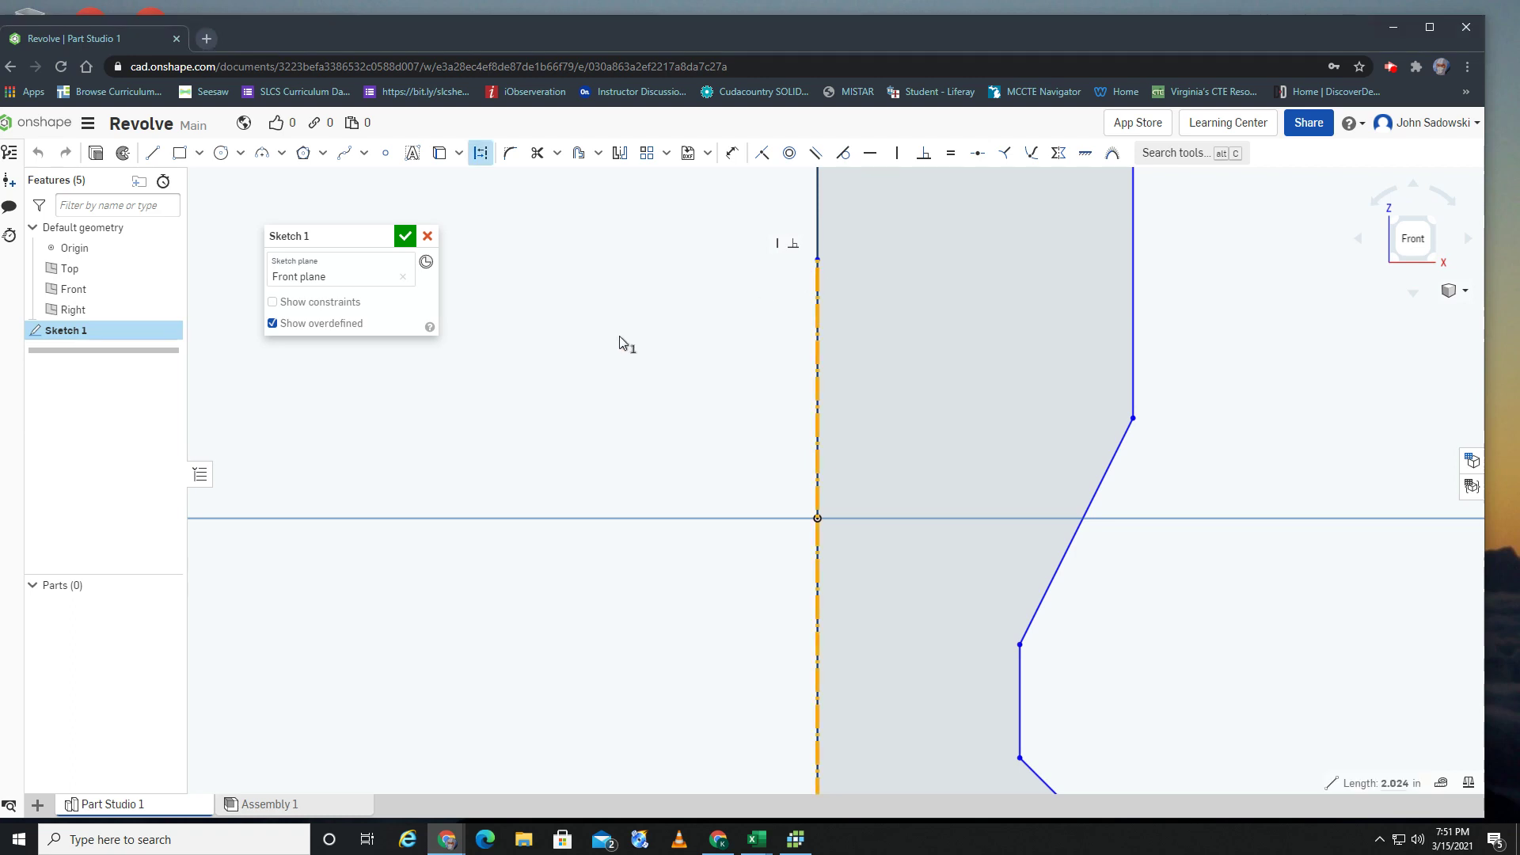
pyautogui.scroll(-3, 619, 336)
pyautogui.scroll(-1, 619, 336)
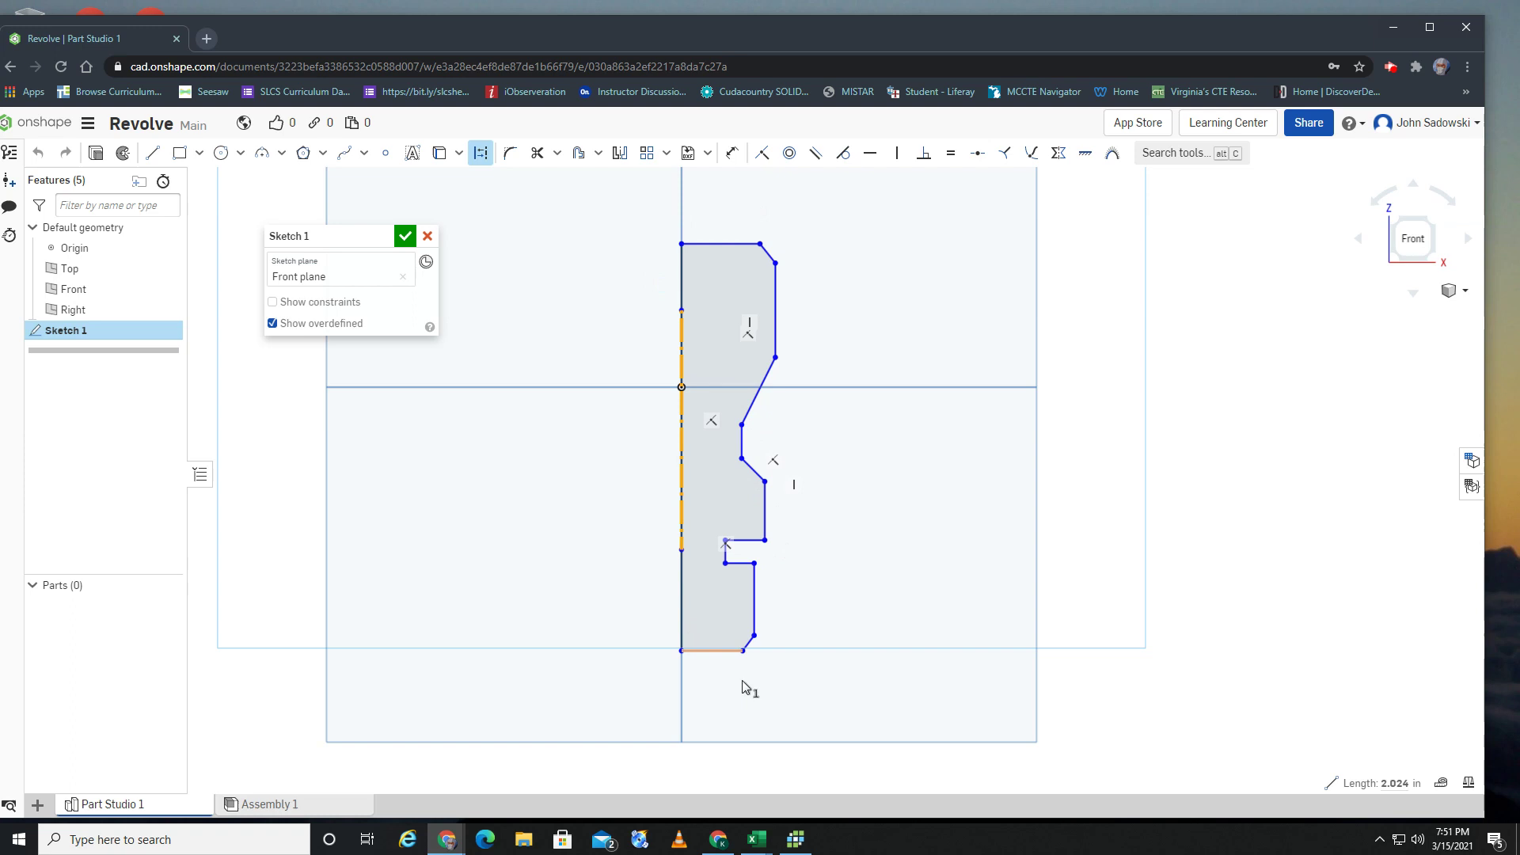
# Exit Sketch 1 and begin a revolve, picking then deselecting the profile's upper left edge
pyautogui.click(404, 236)
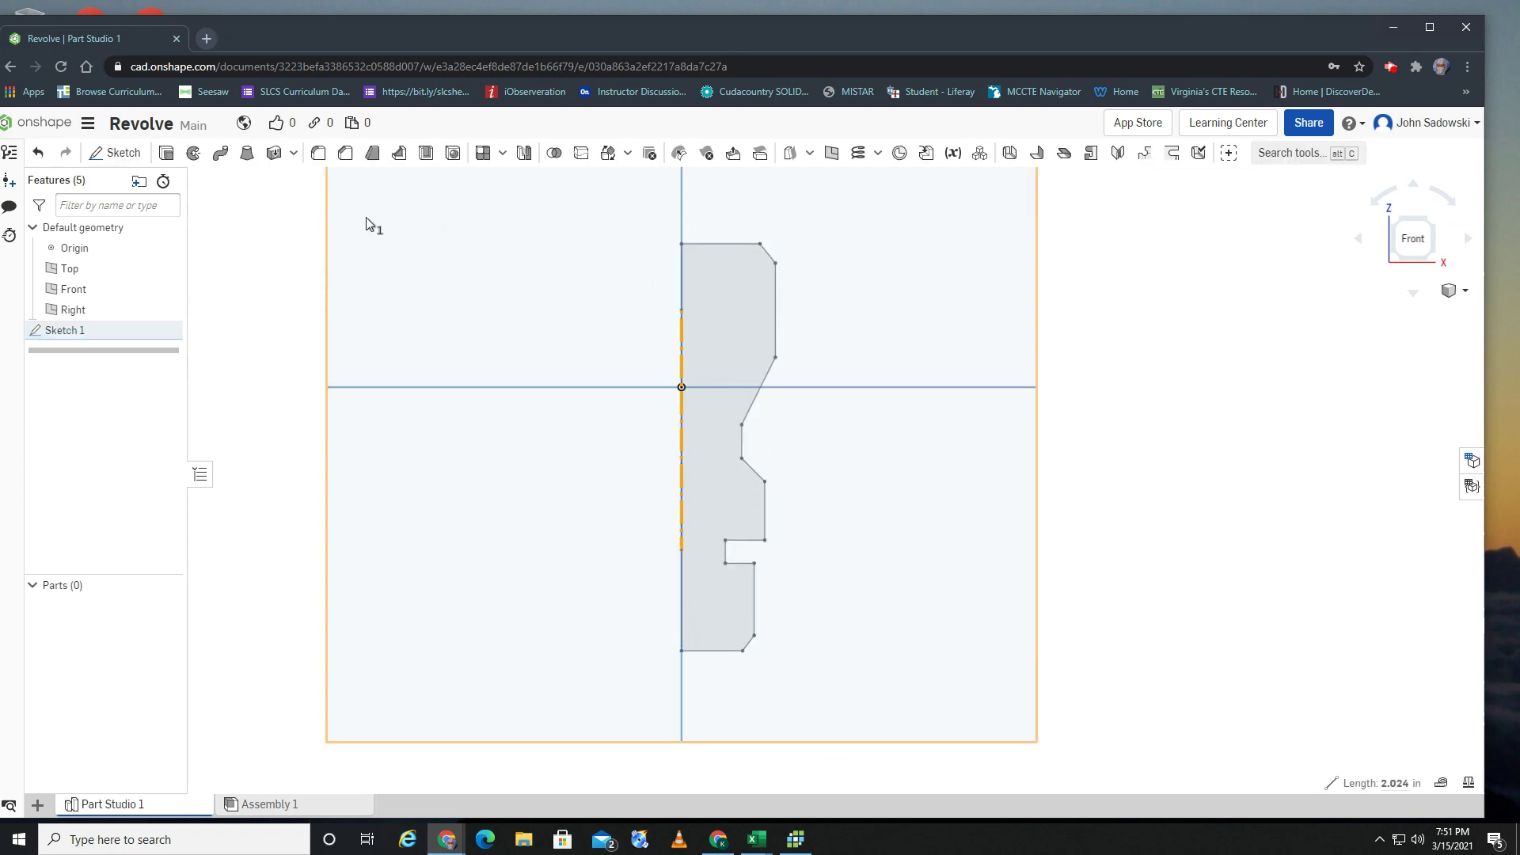
pyautogui.click(192, 156)
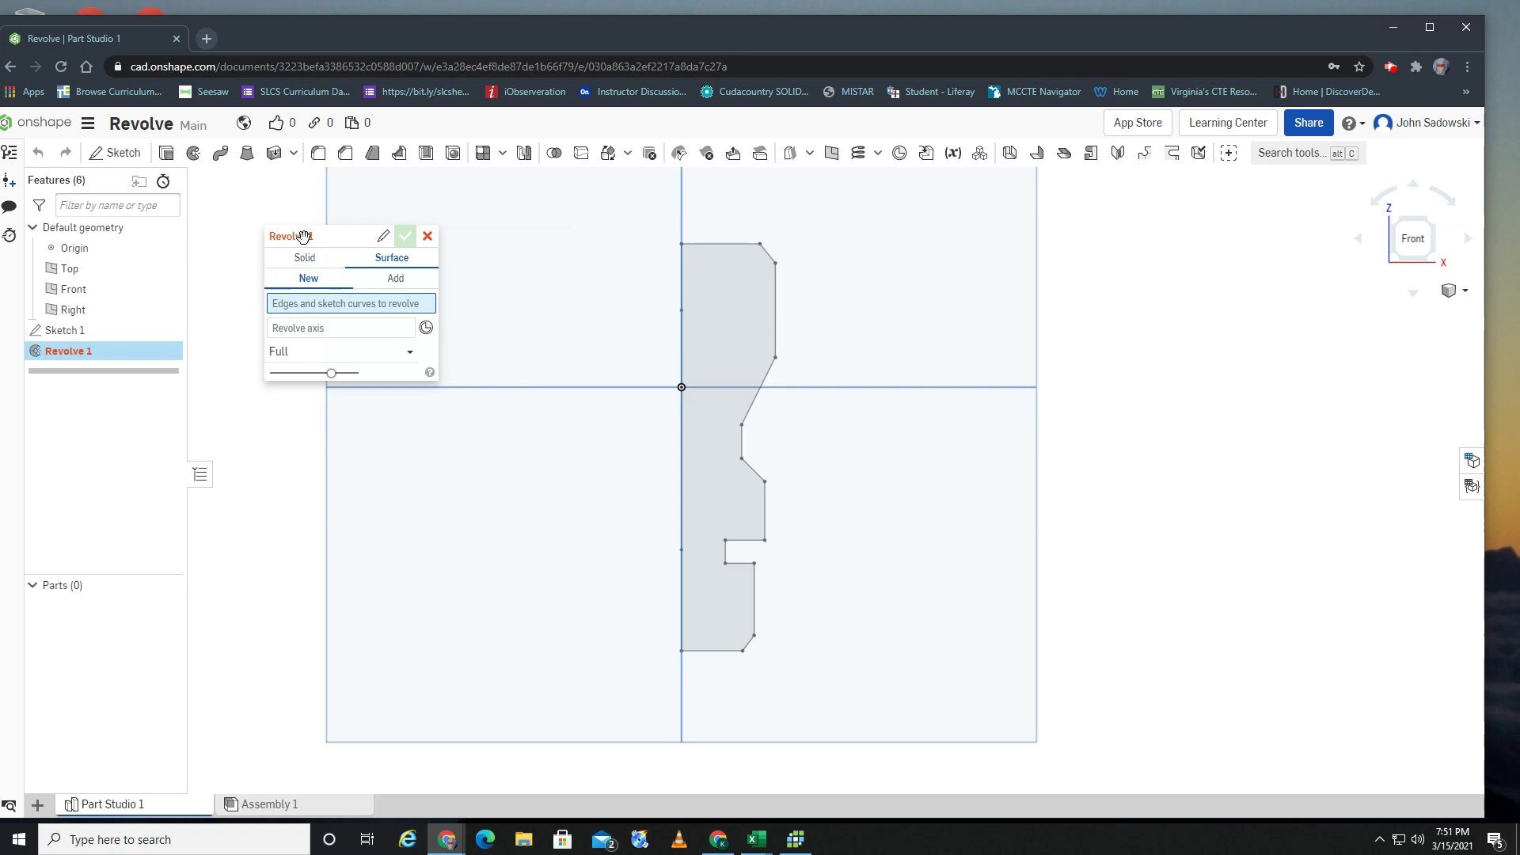
pyautogui.moveTo(305, 235); pyautogui.dragTo(258, 197)
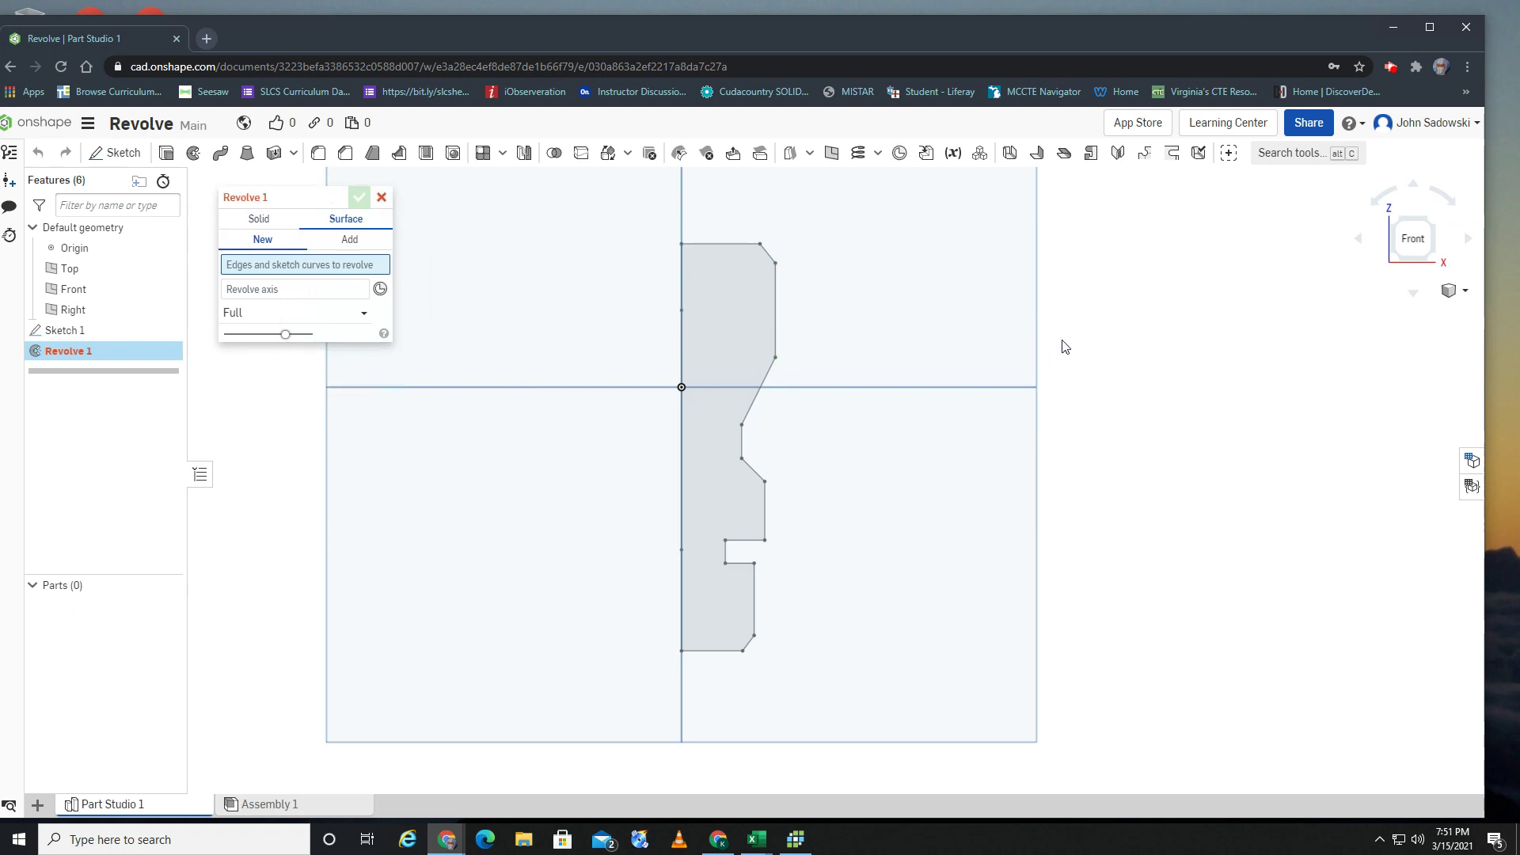
pyautogui.click(685, 308)
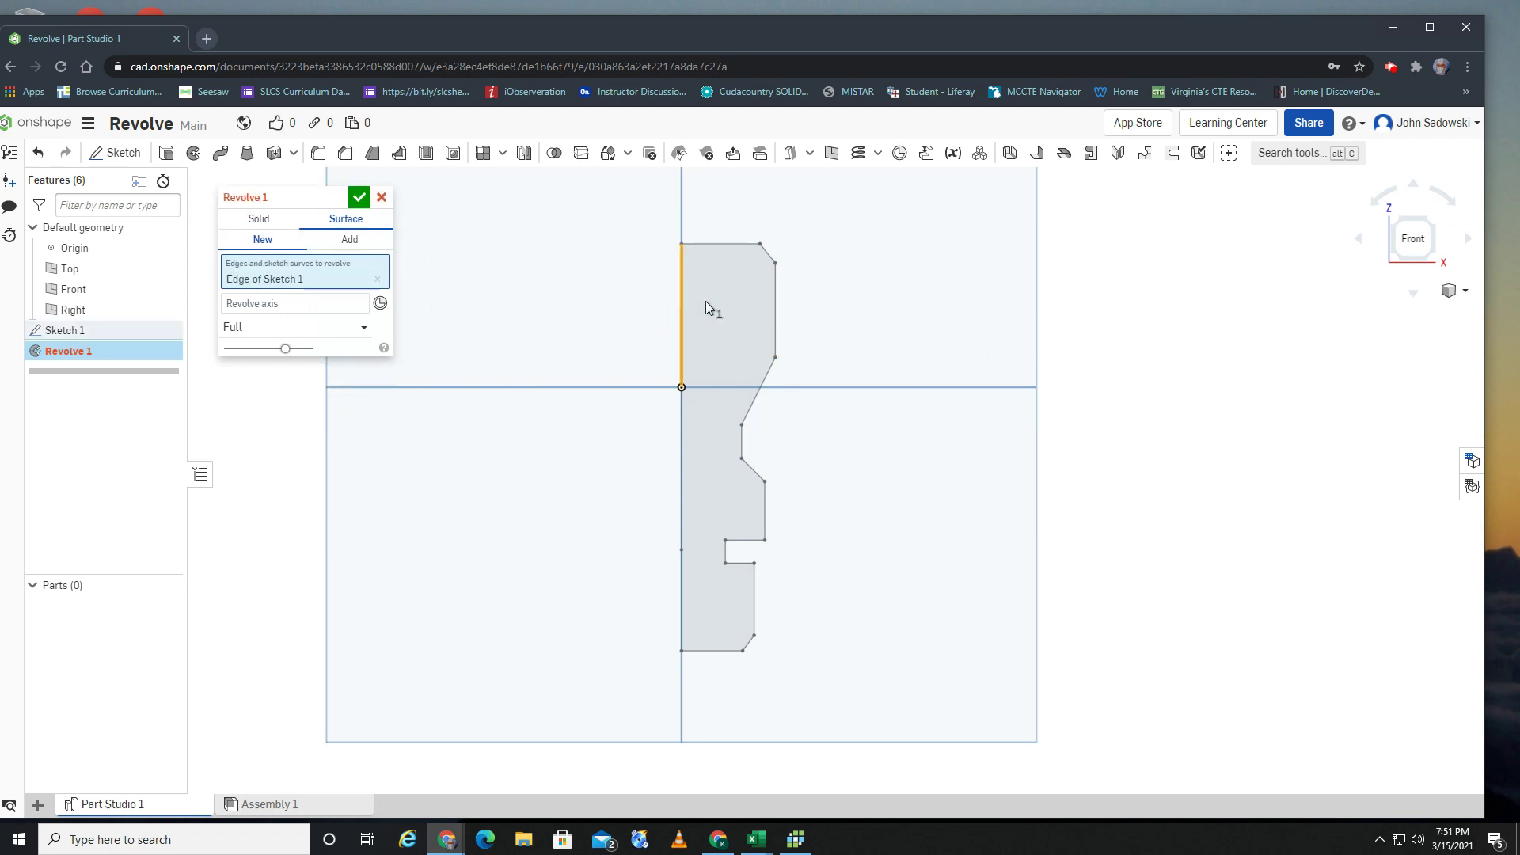
pyautogui.click(465, 313)
# Cancel the surface revolve and start a new Revolve feature
pyautogui.click(285, 293)
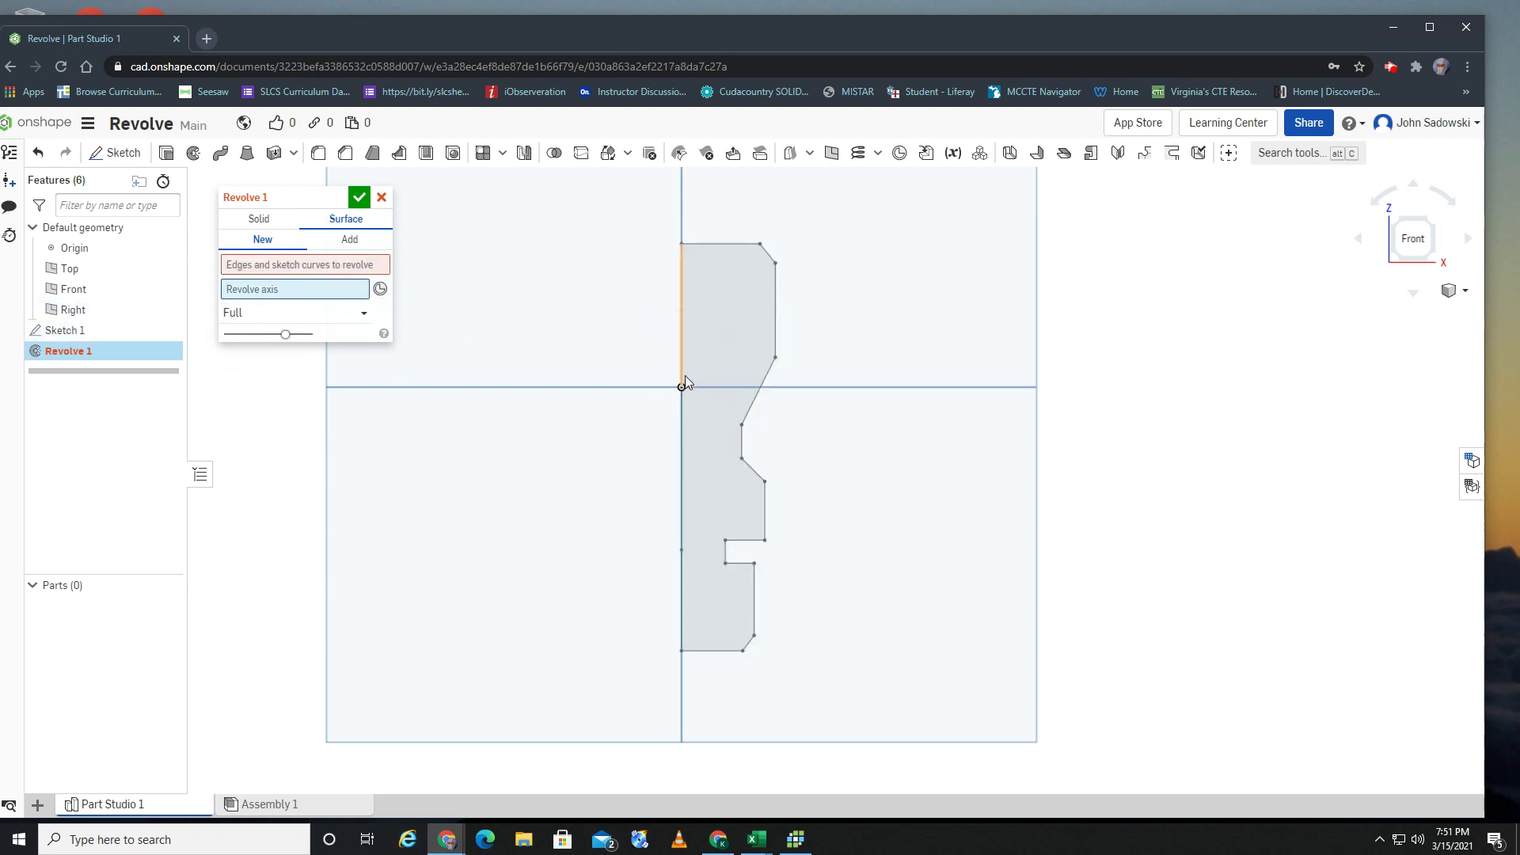
pyautogui.click(370, 278)
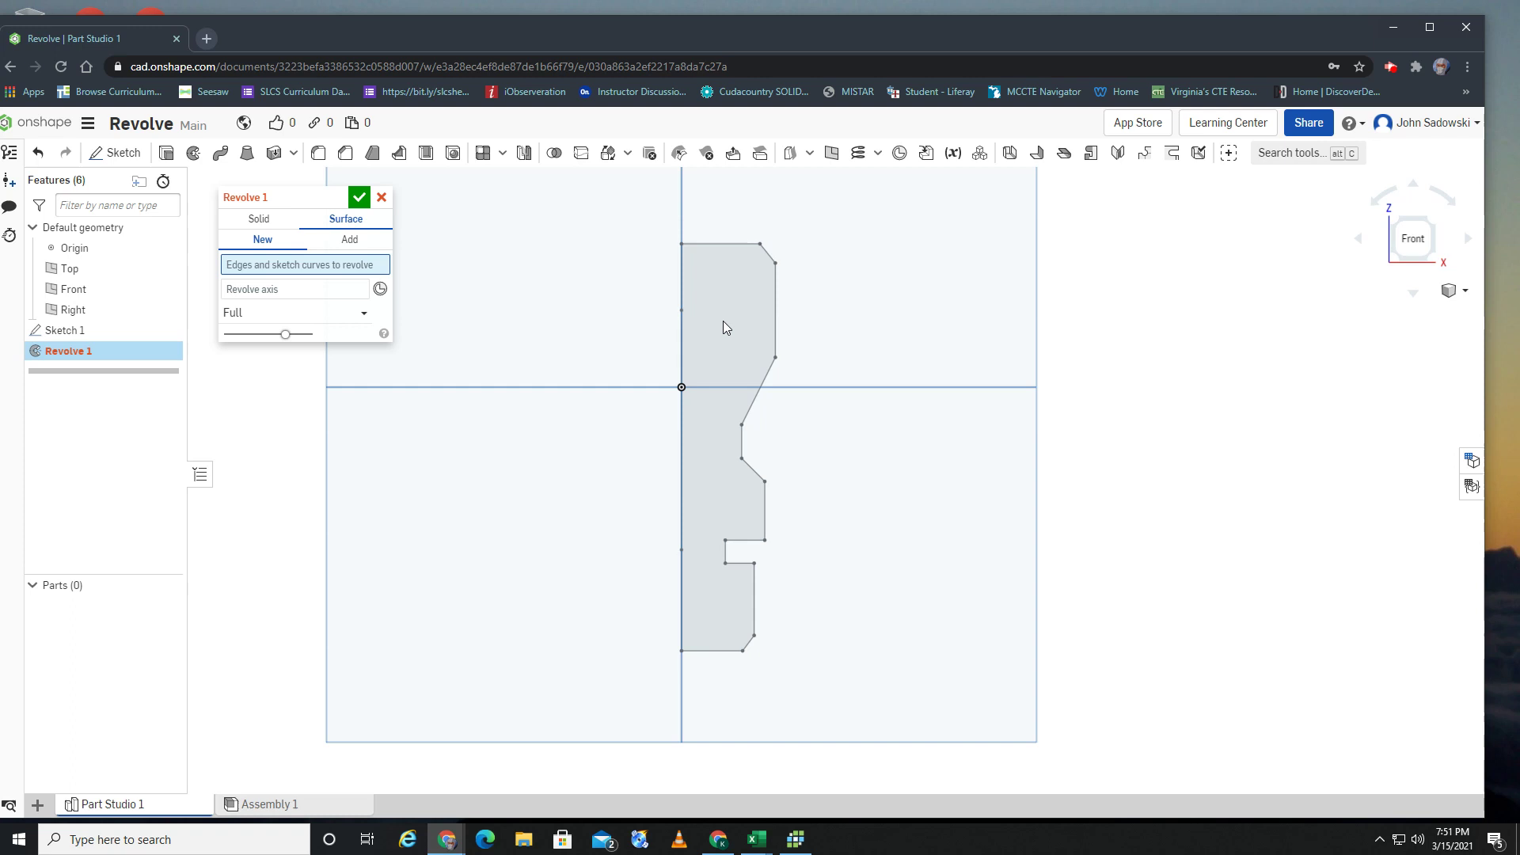
pyautogui.click(381, 196)
pyautogui.click(193, 153)
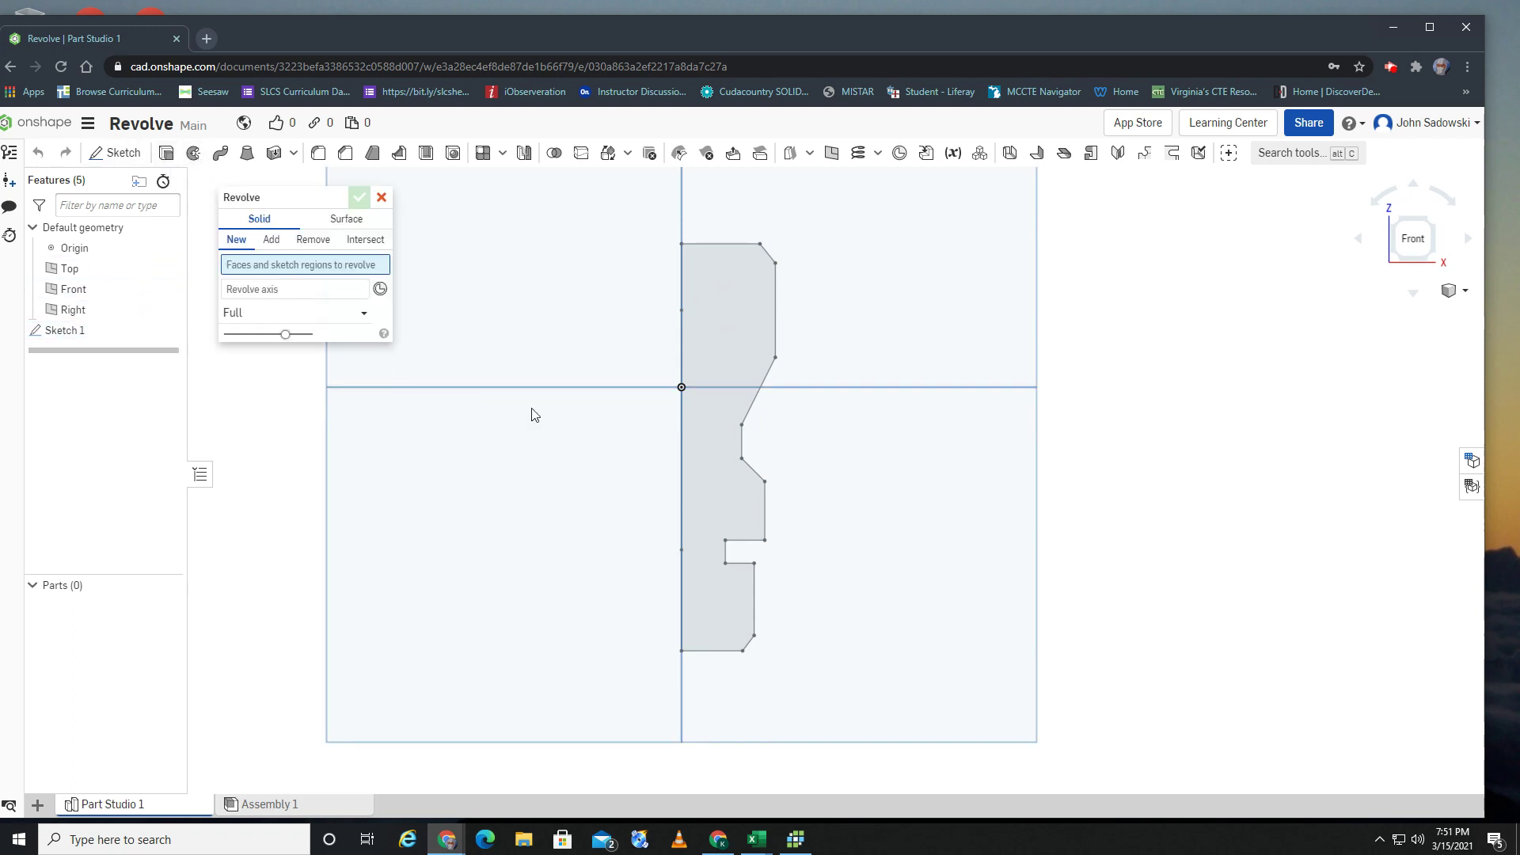
# Revolve the Sketch 1 region about the vertical centerline edge and accept it as Part 1
pyautogui.click(89, 331)
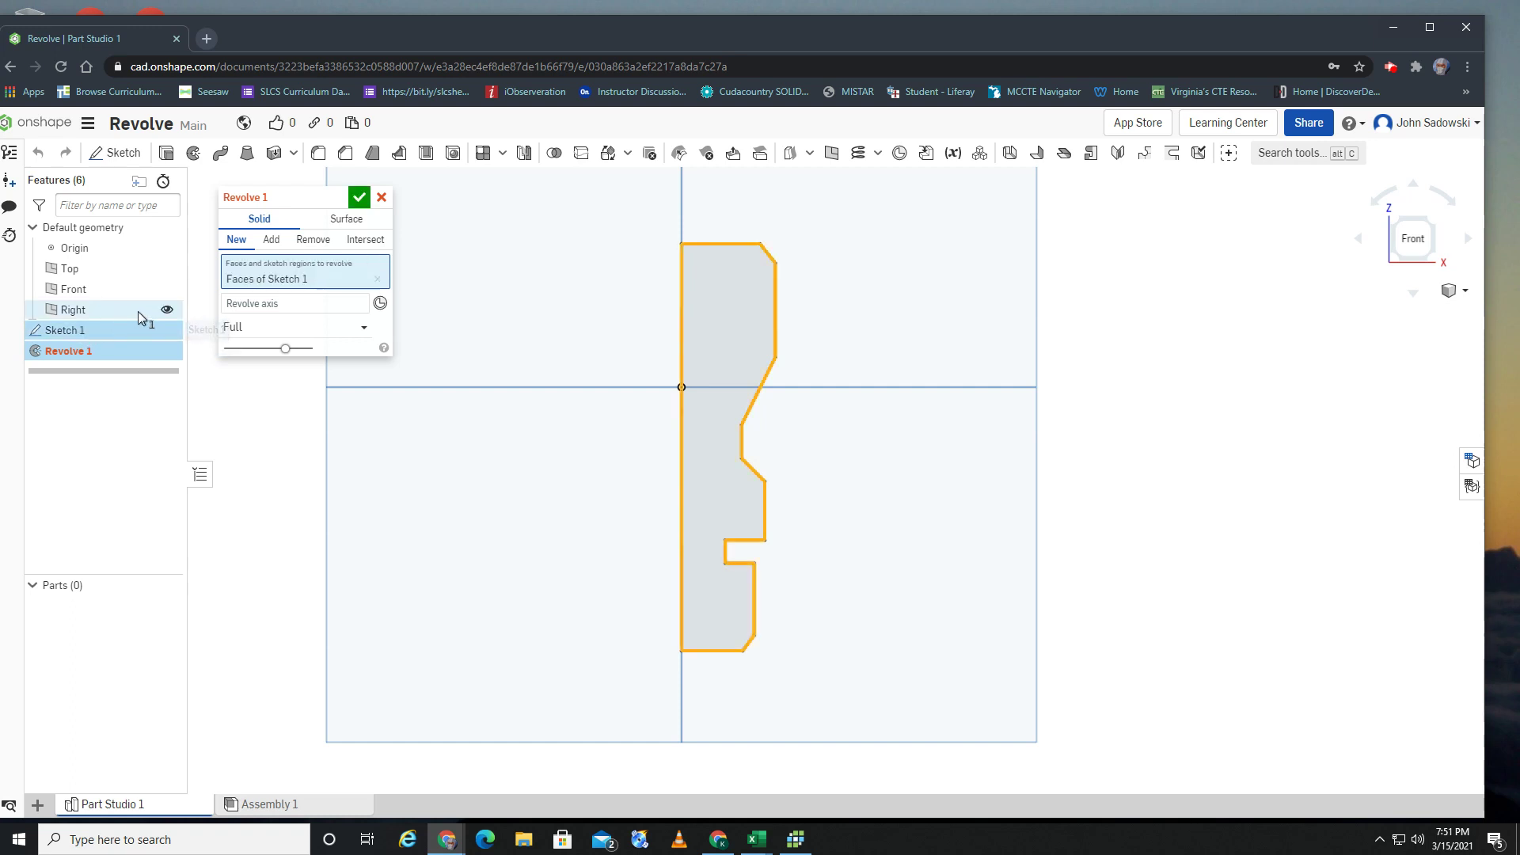
pyautogui.click(285, 305)
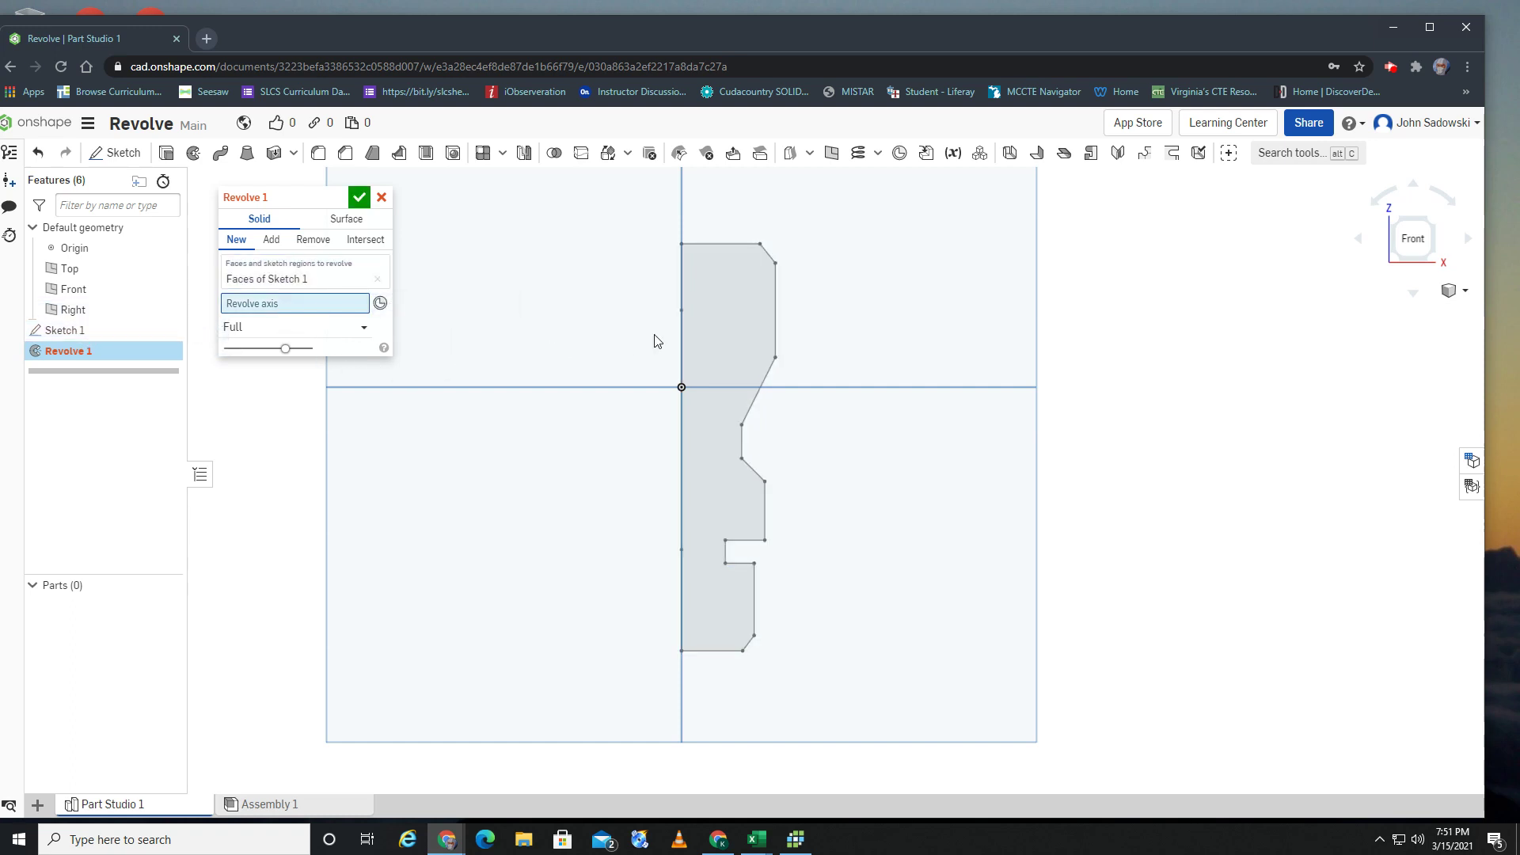
pyautogui.click(683, 411)
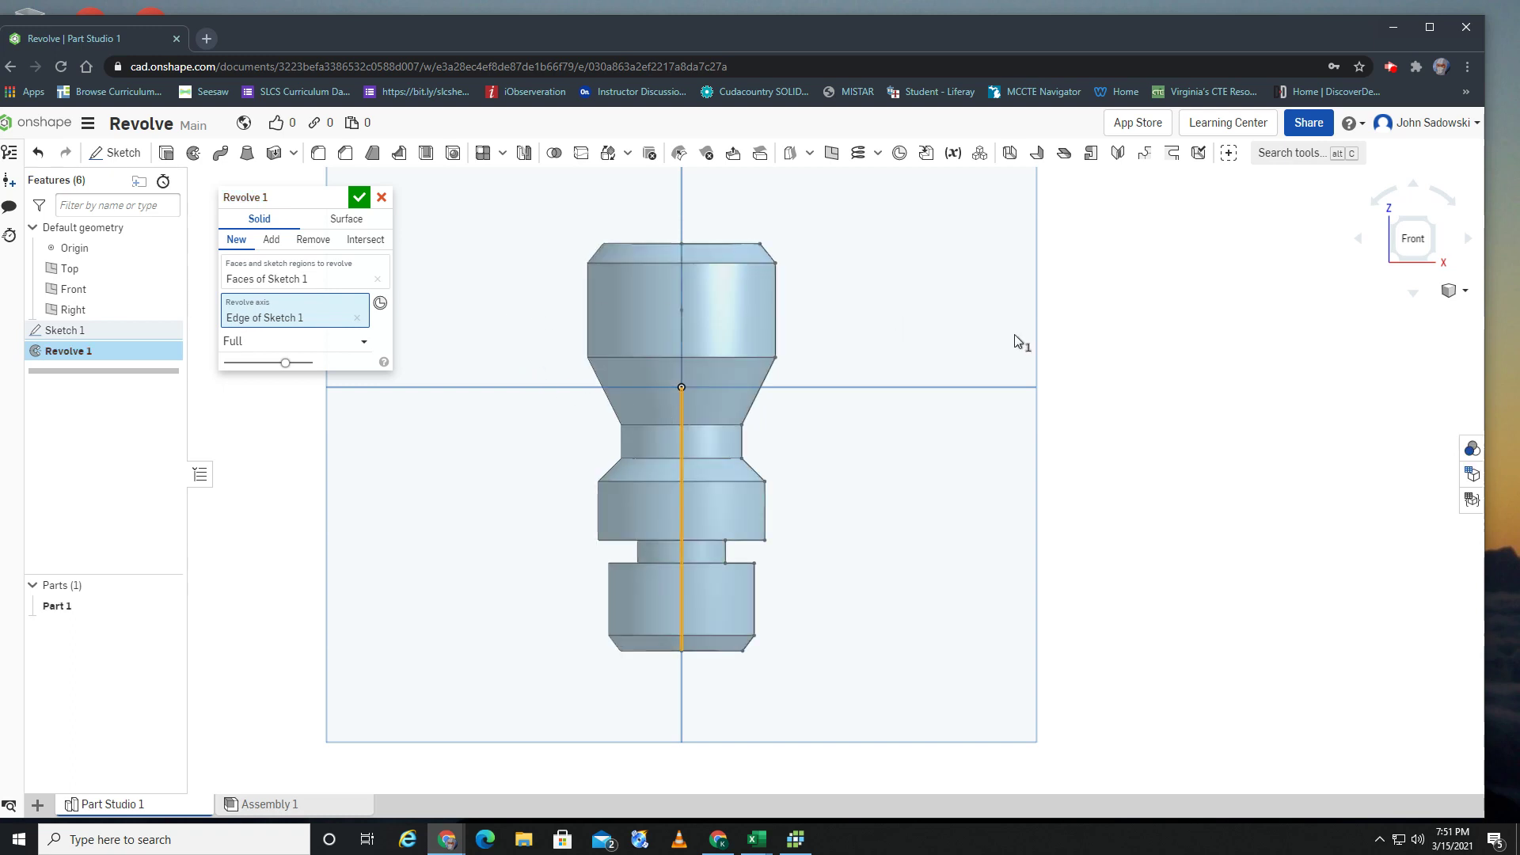
pyautogui.moveTo(1014, 333)
pyautogui.mouseDown(button='right')
pyautogui.moveTo(938, 394)
pyautogui.moveTo(949, 382)
pyautogui.mouseUp(button='right')
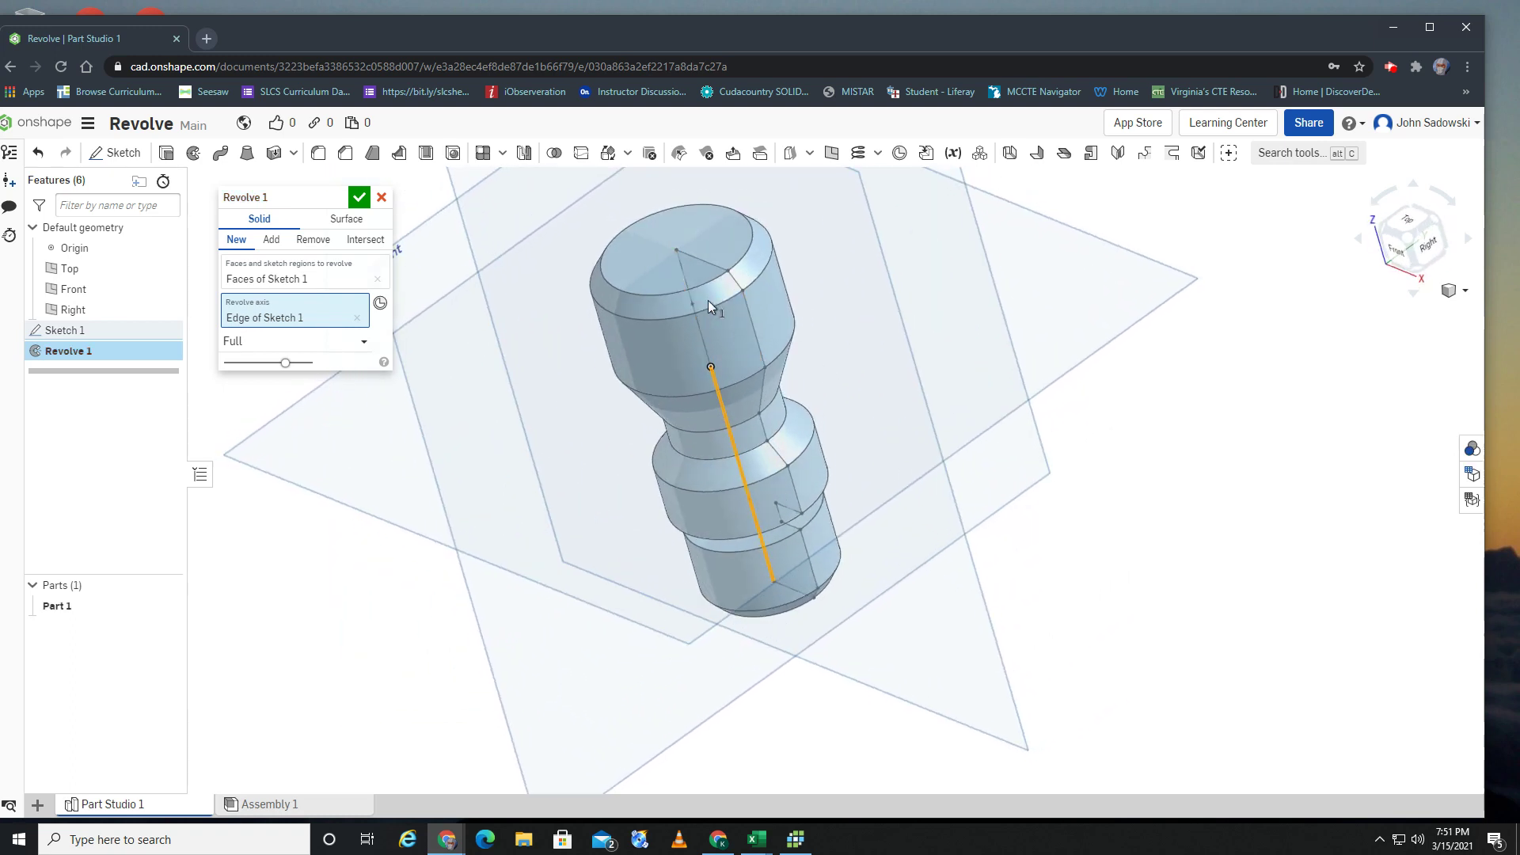
pyautogui.moveTo(669, 328)
pyautogui.mouseDown(button='right')
pyautogui.moveTo(1002, 335)
pyautogui.moveTo(956, 379)
pyautogui.moveTo(1014, 371)
pyautogui.mouseUp(button='right')
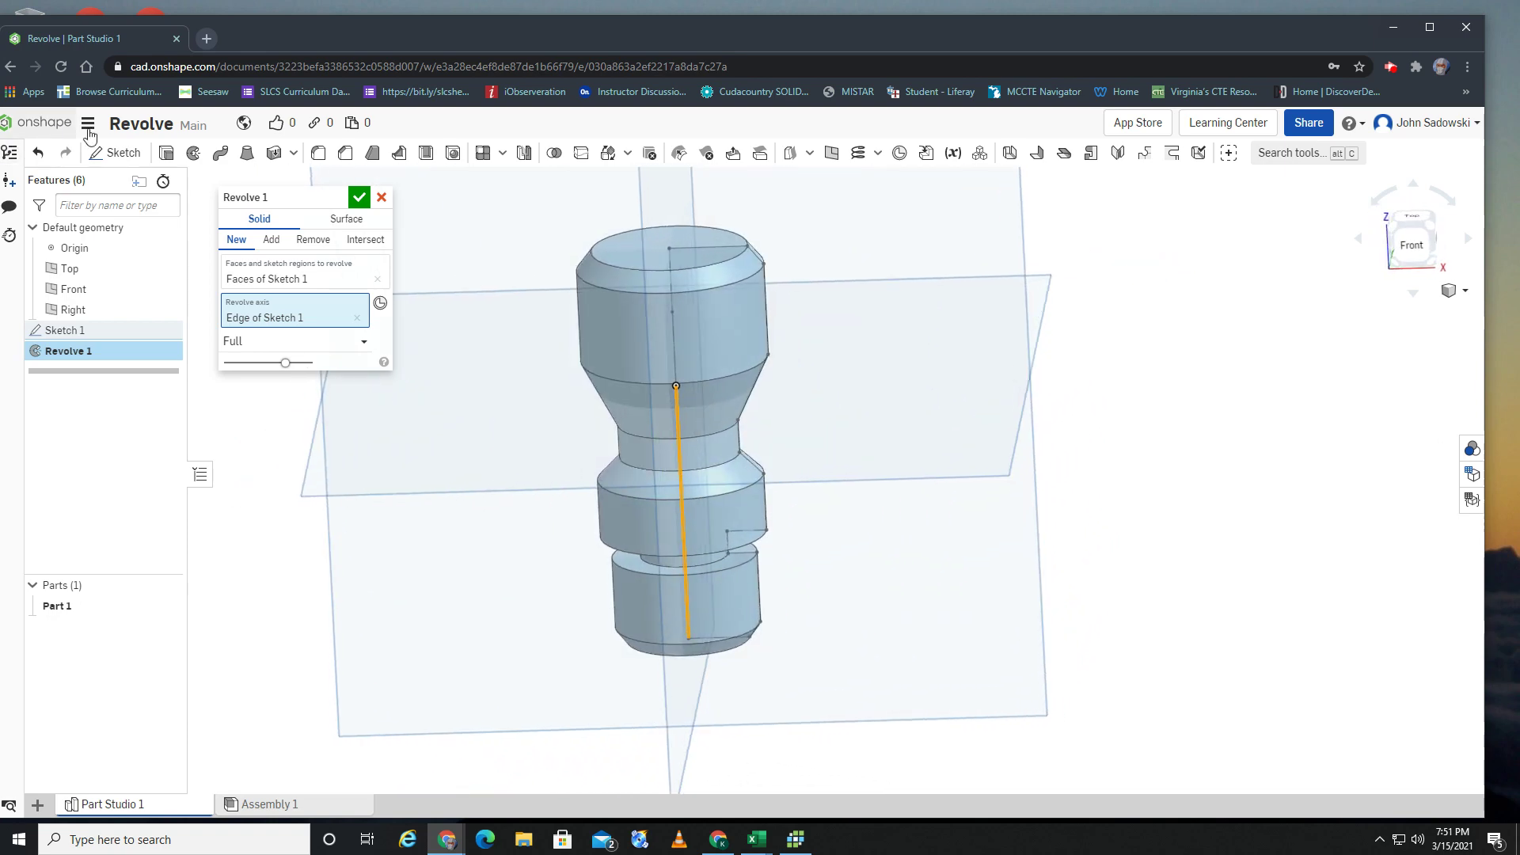
pyautogui.click(359, 198)
pyautogui.moveTo(873, 477)
pyautogui.mouseDown(button='right')
pyautogui.moveTo(893, 441)
pyautogui.moveTo(889, 472)
pyautogui.moveTo(858, 448)
pyautogui.moveTo(885, 449)
pyautogui.moveTo(761, 572)
pyautogui.mouseUp(button='right')
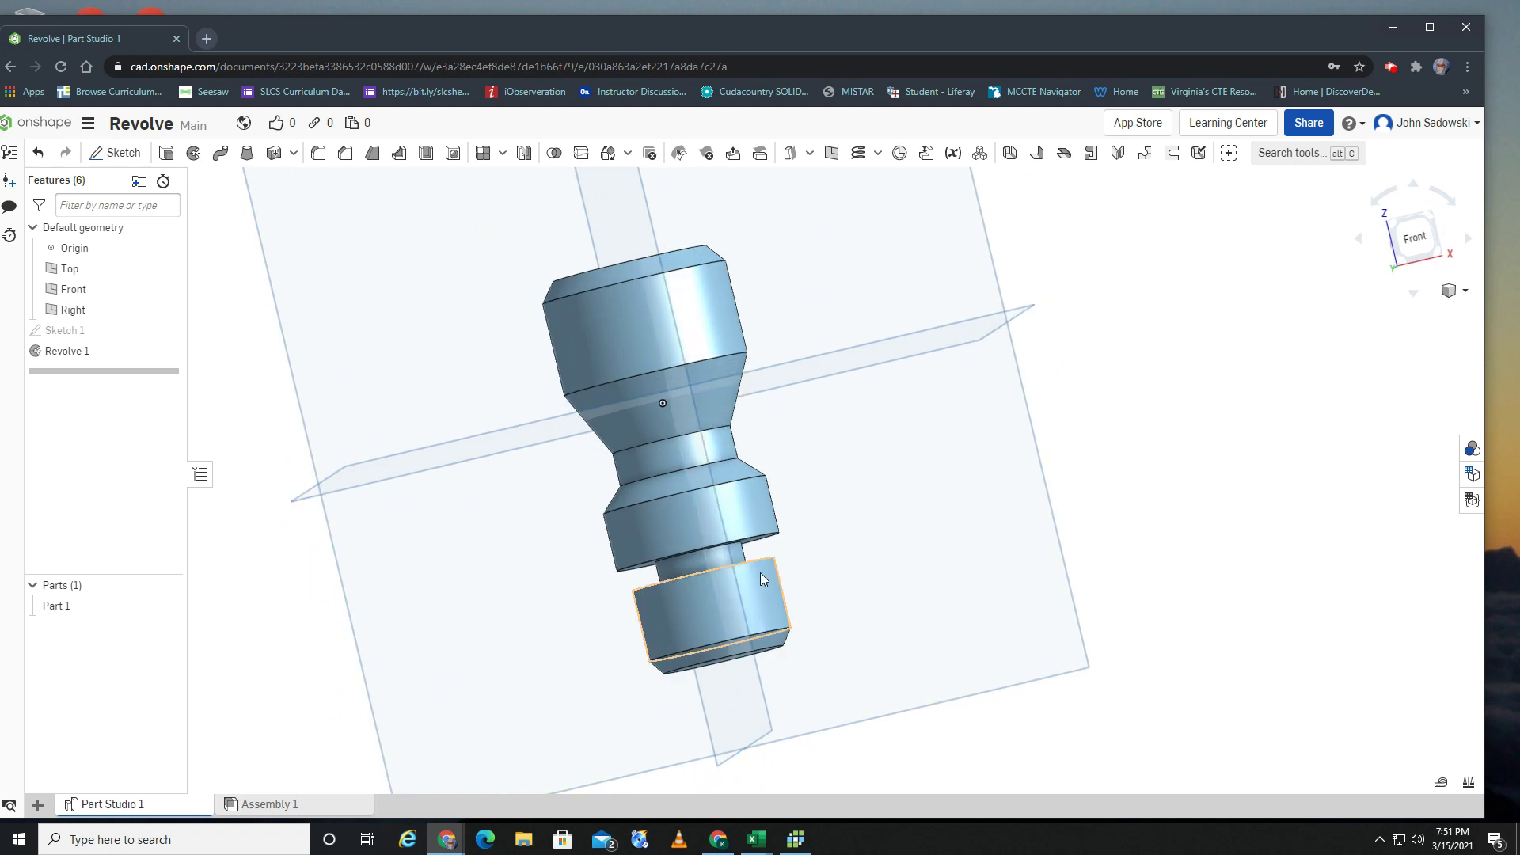
# Reopen Sketch 1 and draw a circle centred on the notch edge through the notch corner
pyautogui.doubleClick(60, 330)
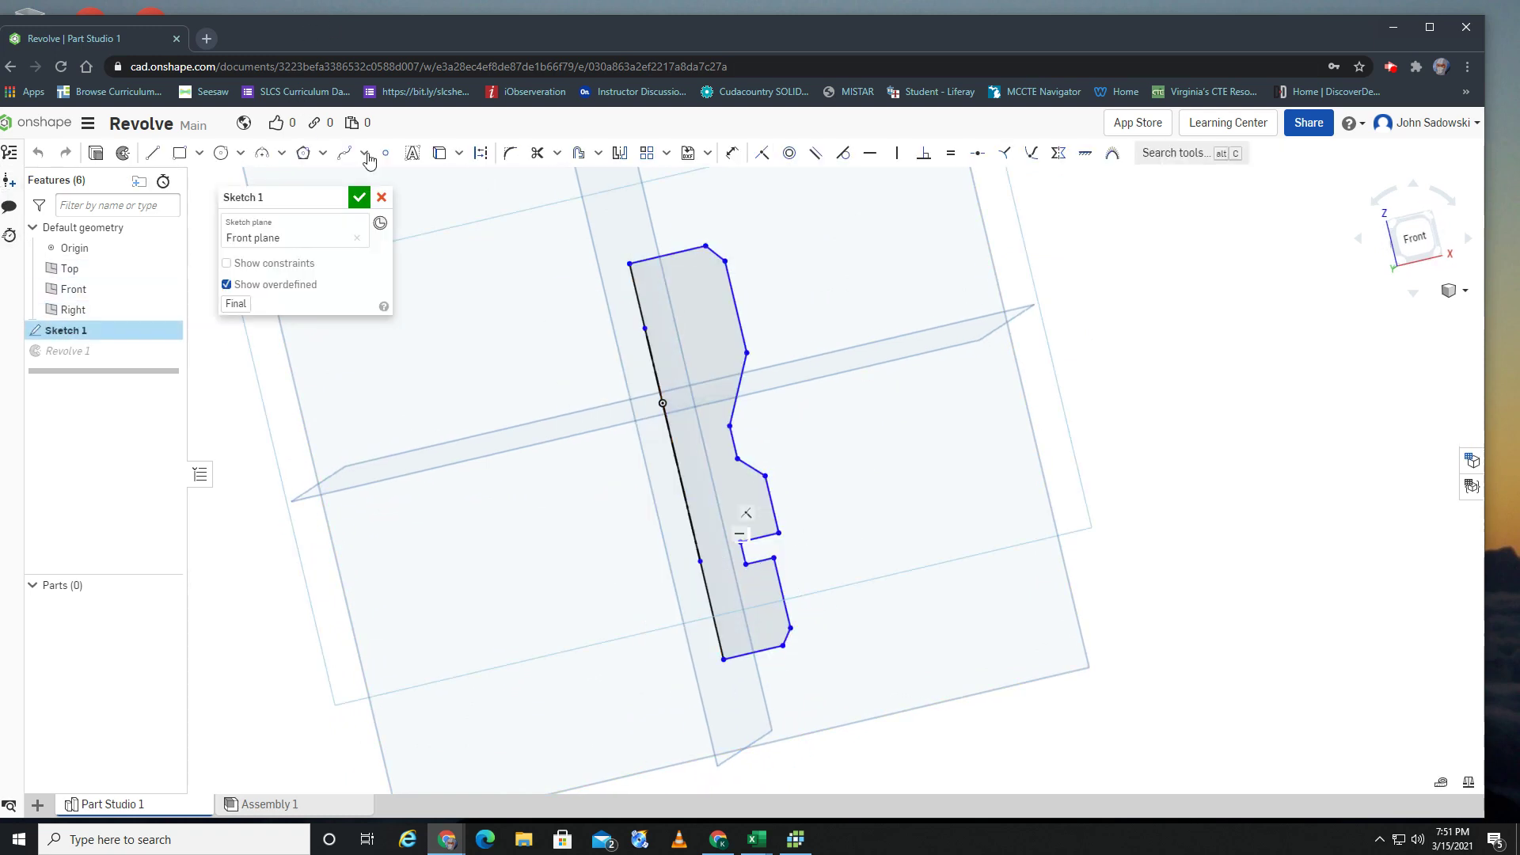
pyautogui.click(227, 159)
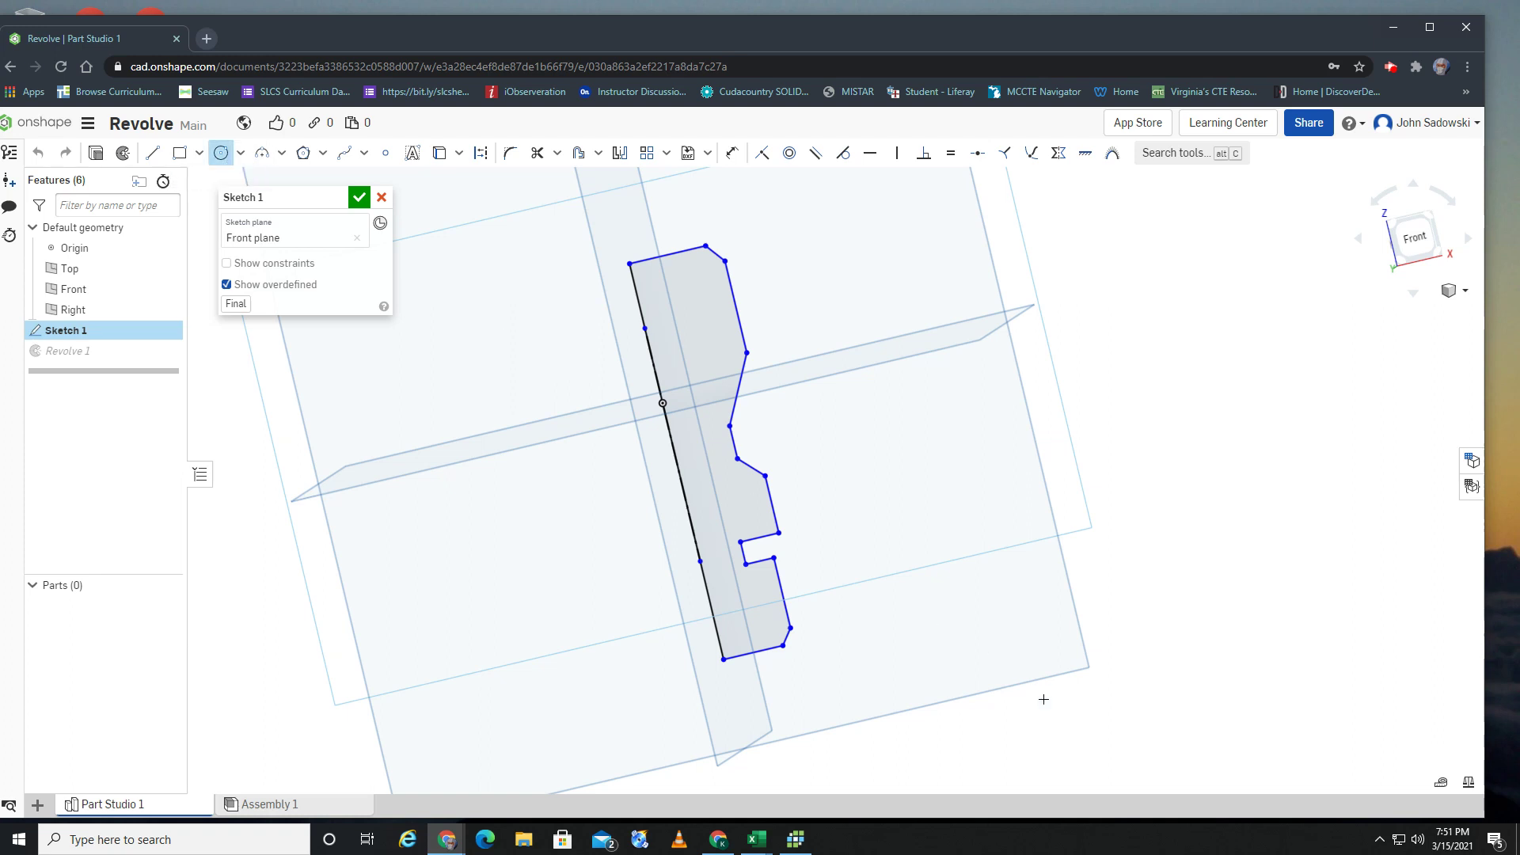
pyautogui.scroll(3, 760, 595)
pyautogui.scroll(3, 749, 603)
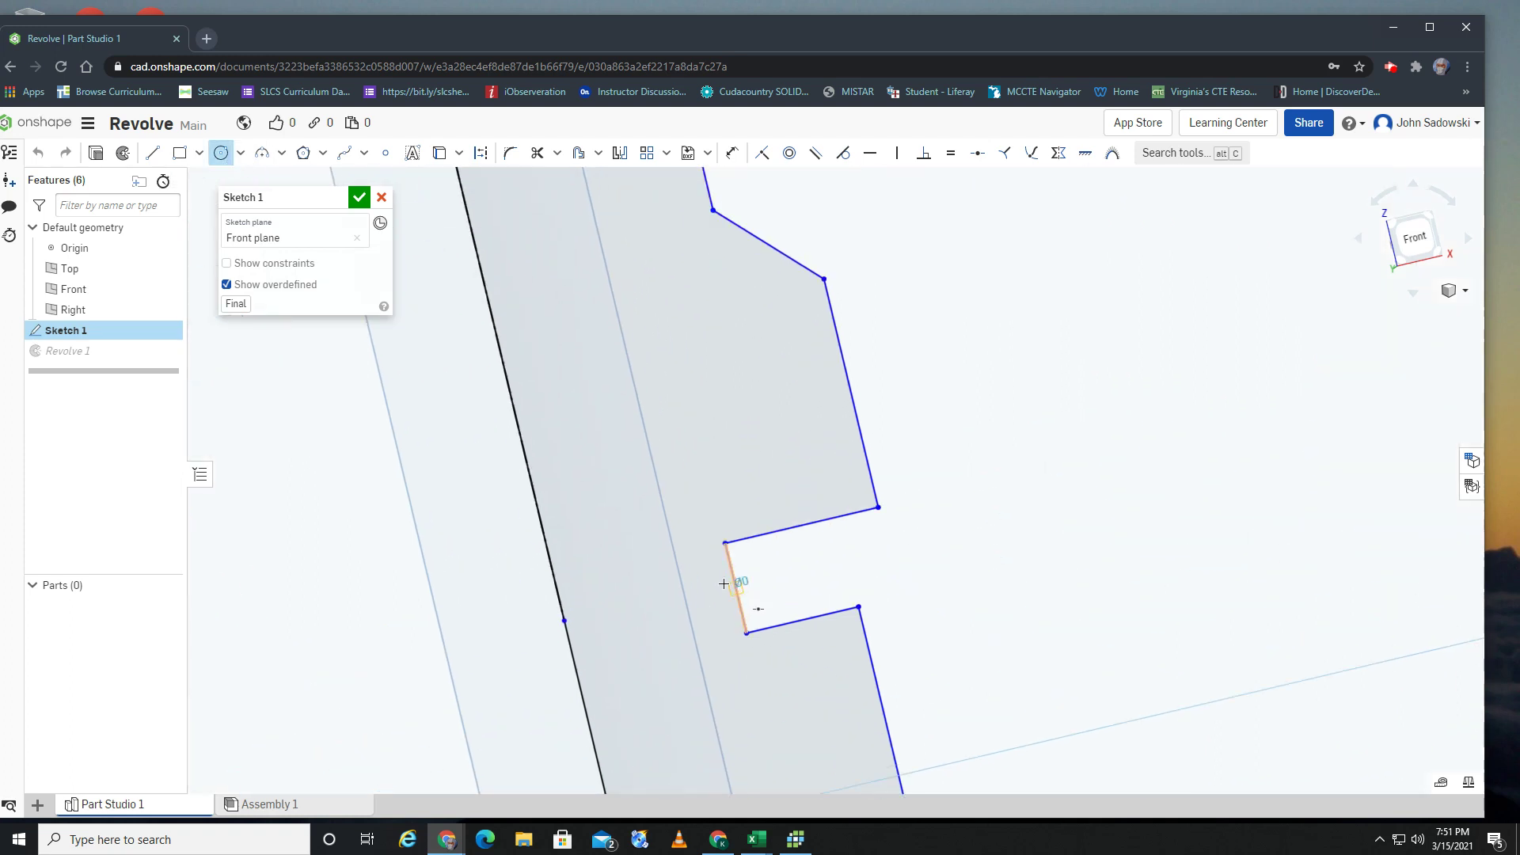
pyautogui.click(735, 587)
pyautogui.click(726, 544)
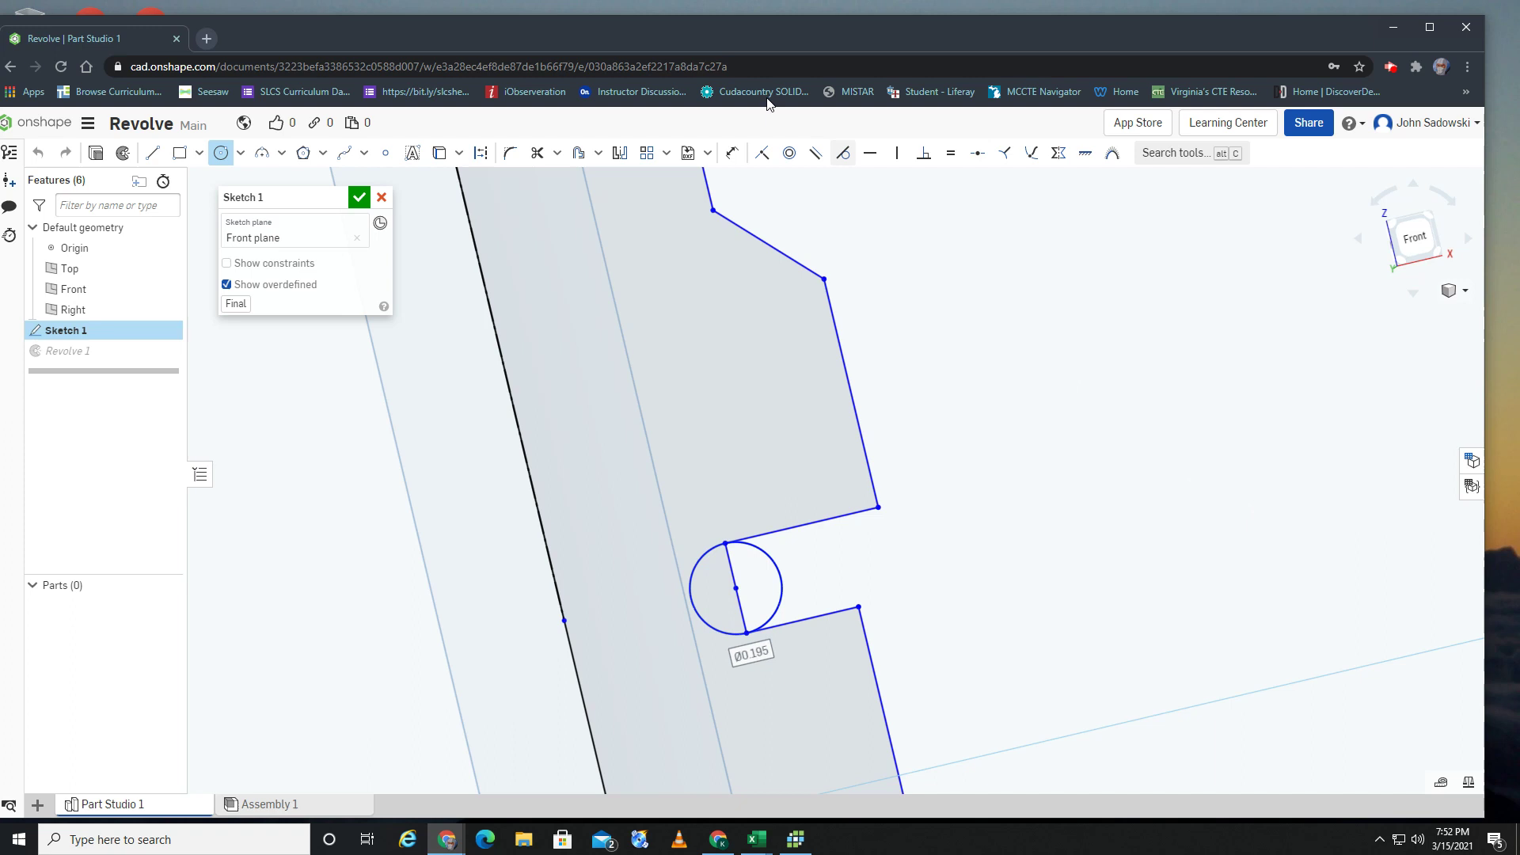
# Trim away the circle's right arc and the line inside the notch, then accept the sketch
pyautogui.click(537, 153)
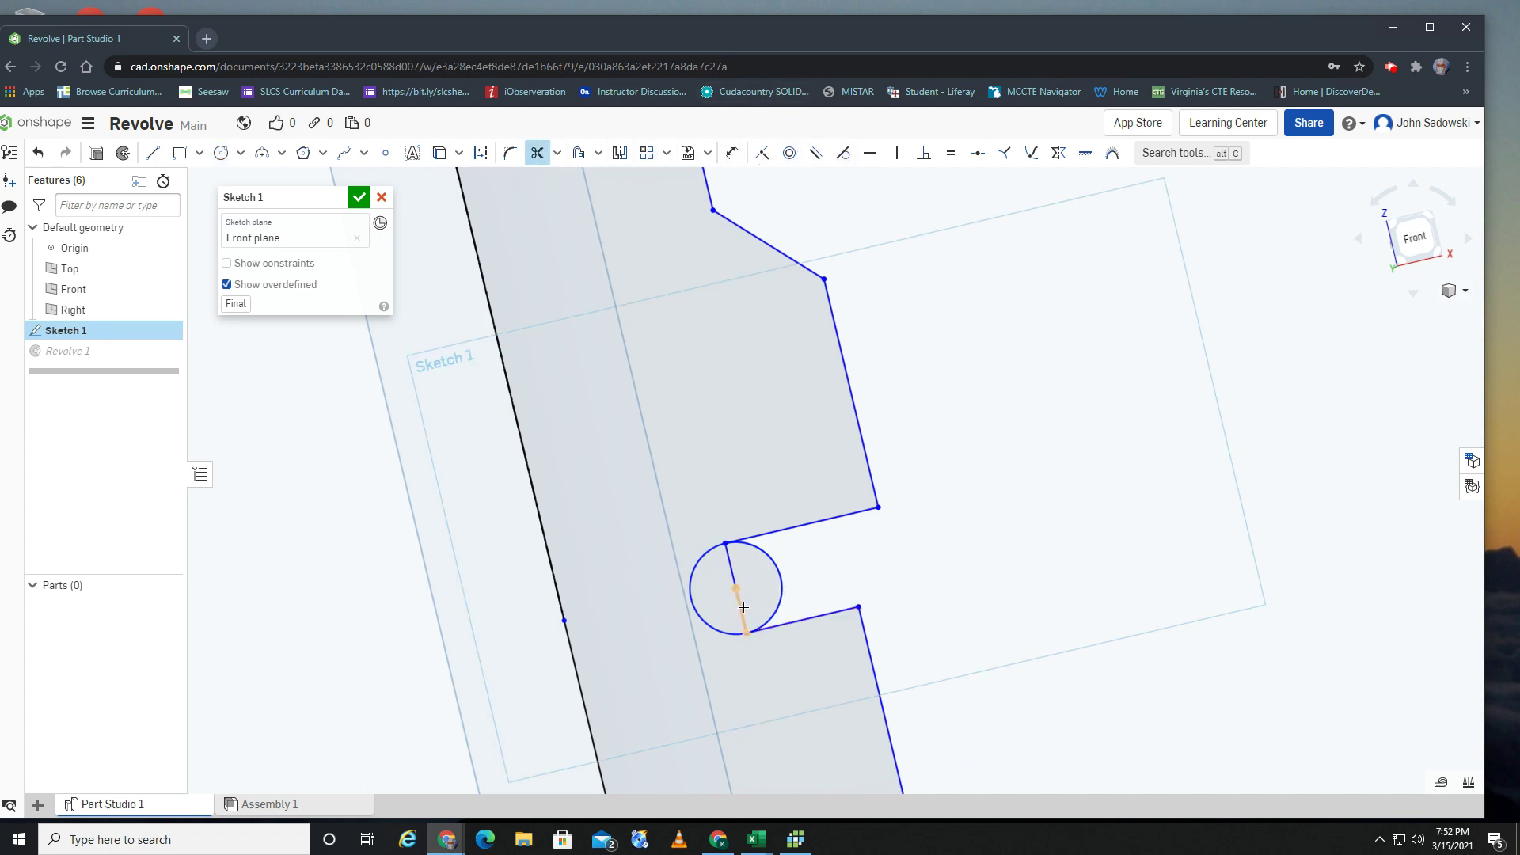
pyautogui.click(780, 591)
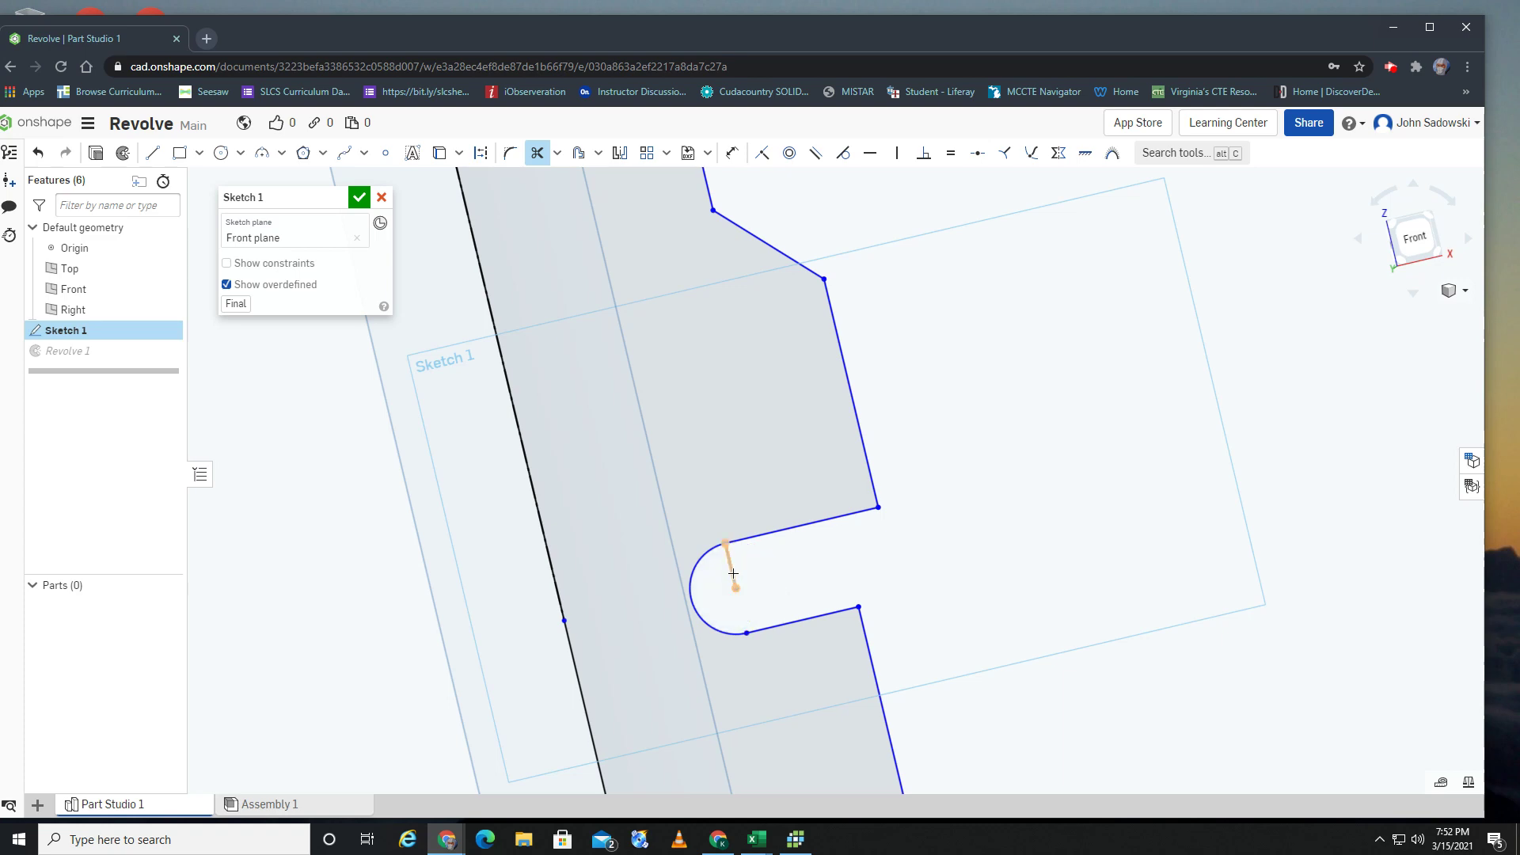
pyautogui.click(733, 574)
pyautogui.click(359, 198)
pyautogui.moveTo(984, 493)
pyautogui.mouseDown(button='right')
pyautogui.moveTo(1073, 530)
pyautogui.moveTo(1066, 543)
pyautogui.moveTo(941, 415)
pyautogui.moveTo(828, 440)
pyautogui.moveTo(999, 490)
pyautogui.moveTo(902, 500)
pyautogui.mouseUp(button='right')
pyautogui.scroll(-3, 1065, 543)
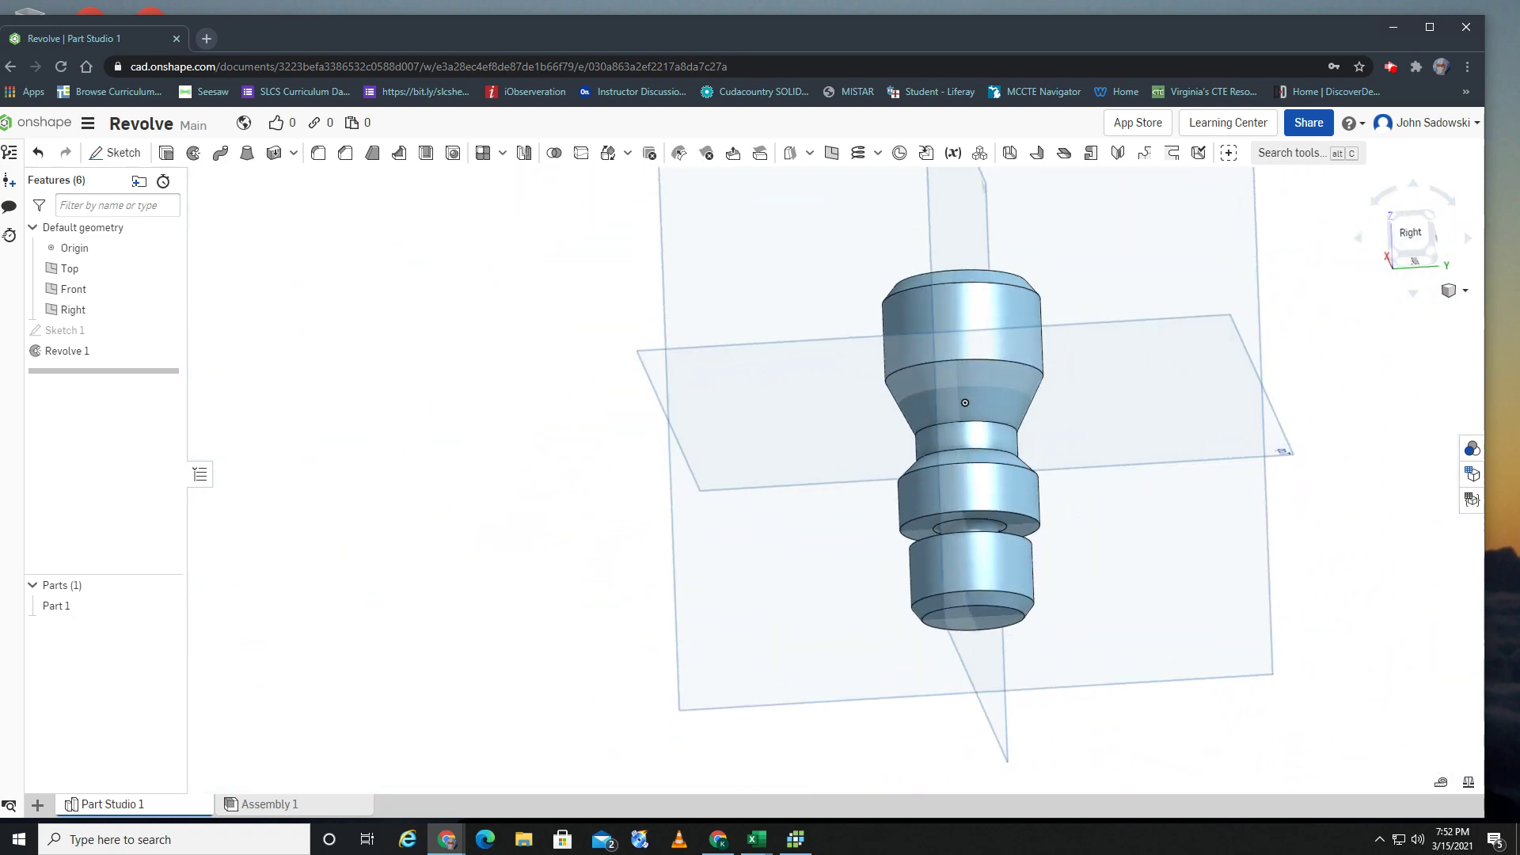